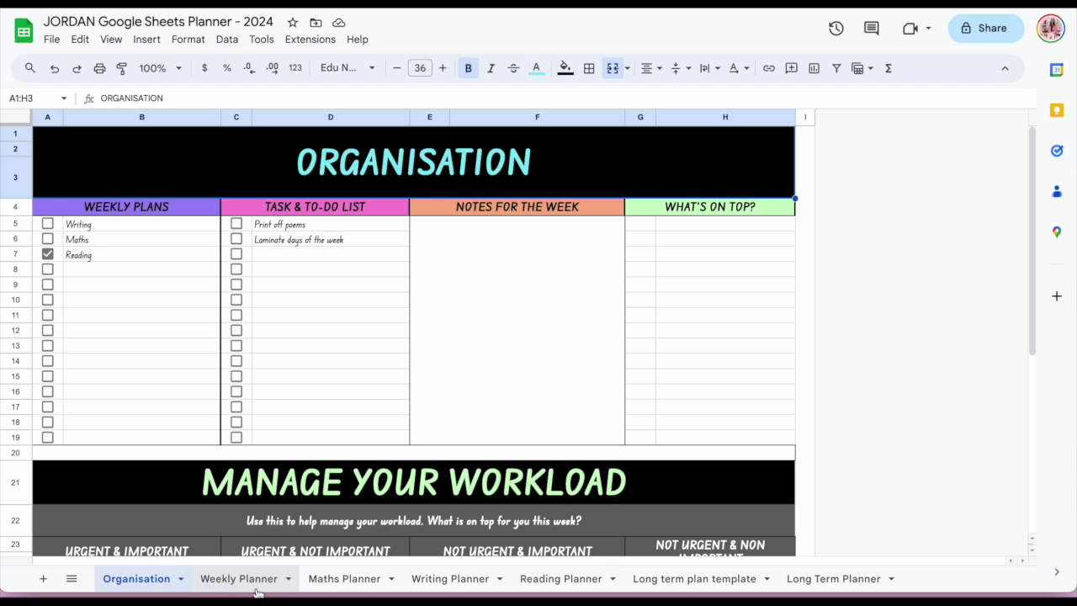
Open the Weekly Planner sheet with its Monday–Friday lesson timetable
click(246, 587)
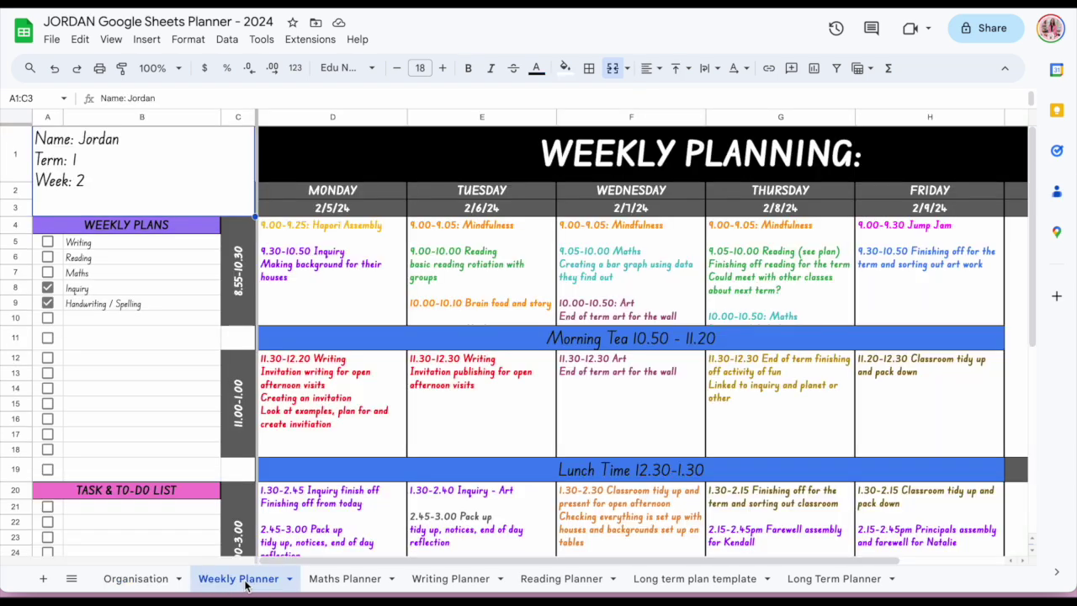
Rename the Weekly Planner tab to 'MASTER Weekly Planner'
right_click(245, 586)
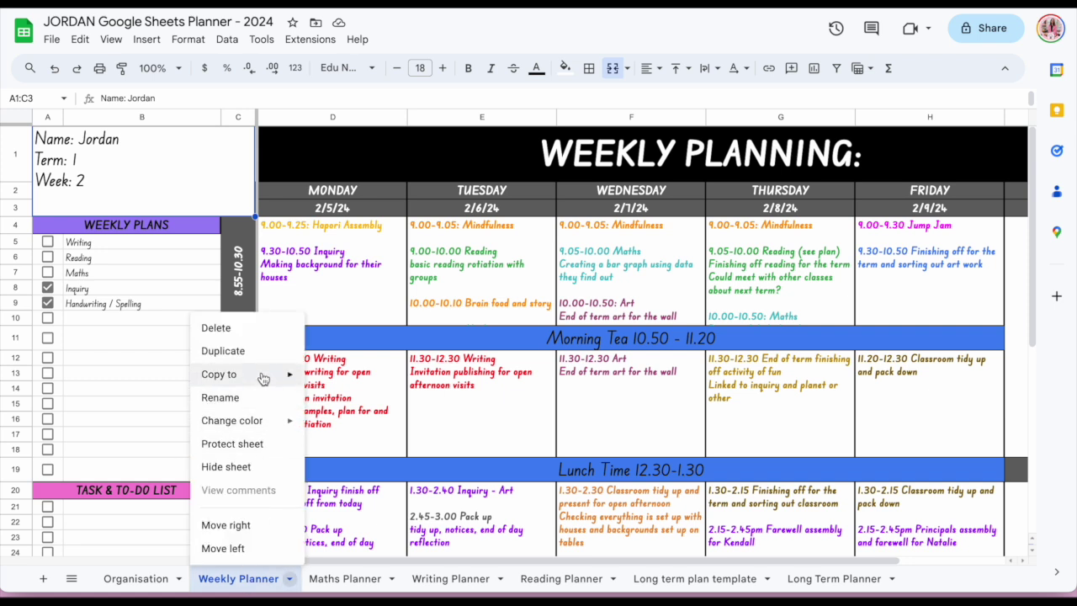
click(219, 397)
click(204, 587)
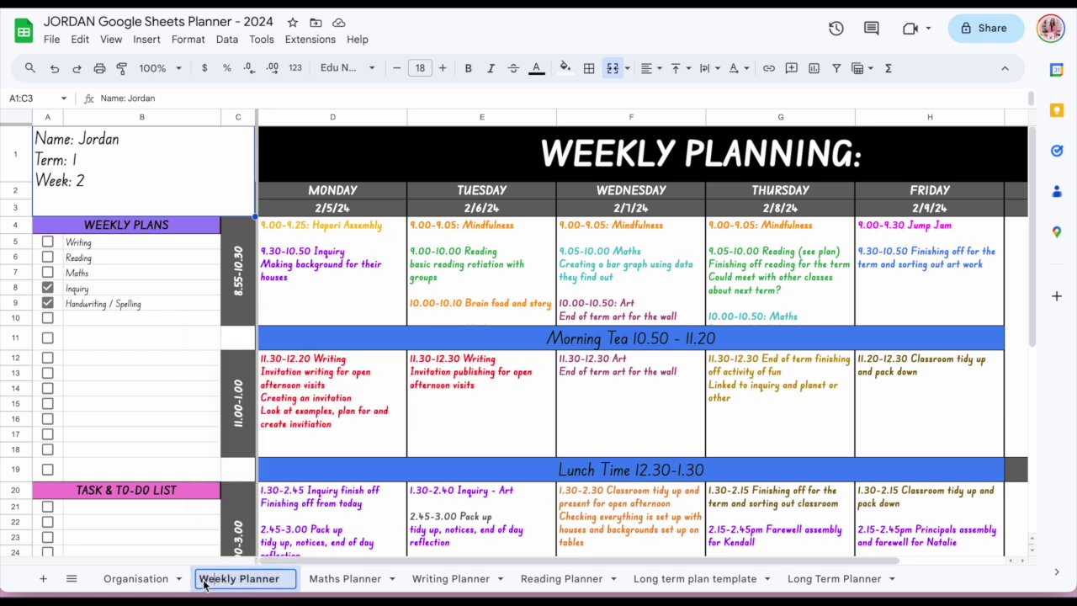
text(MASTER)
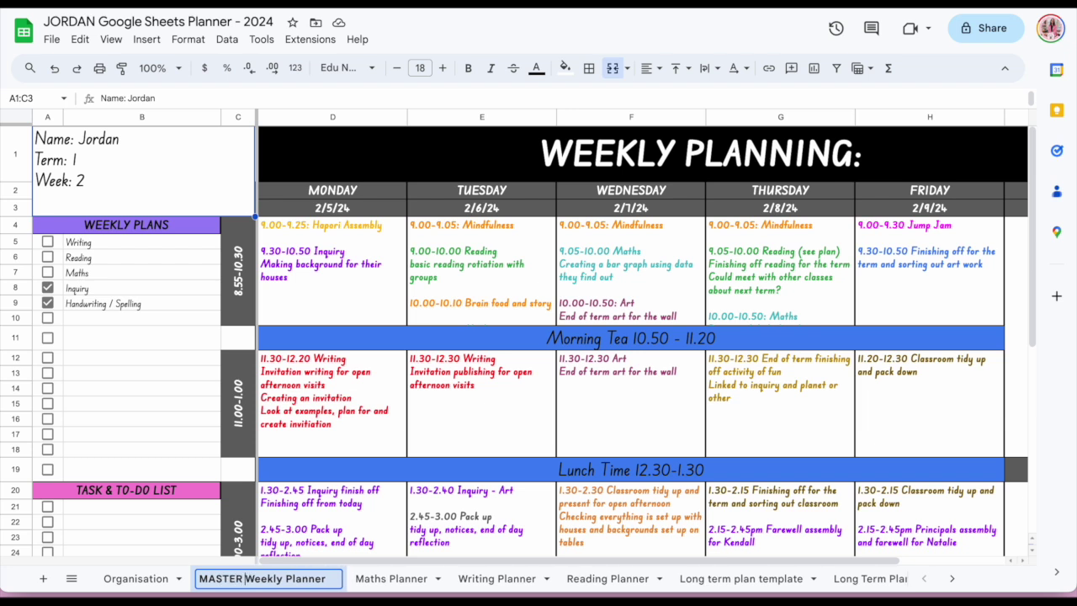
key(Return)
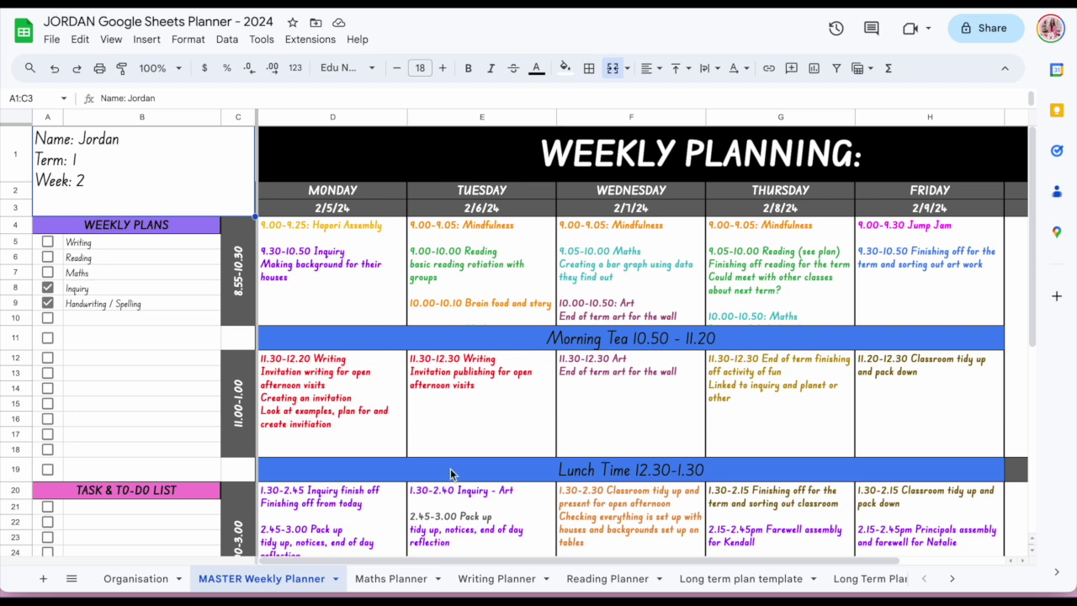
Duplicate MASTER Weekly Planner and name the copy 'W1 Weekly'
double_click(316, 299)
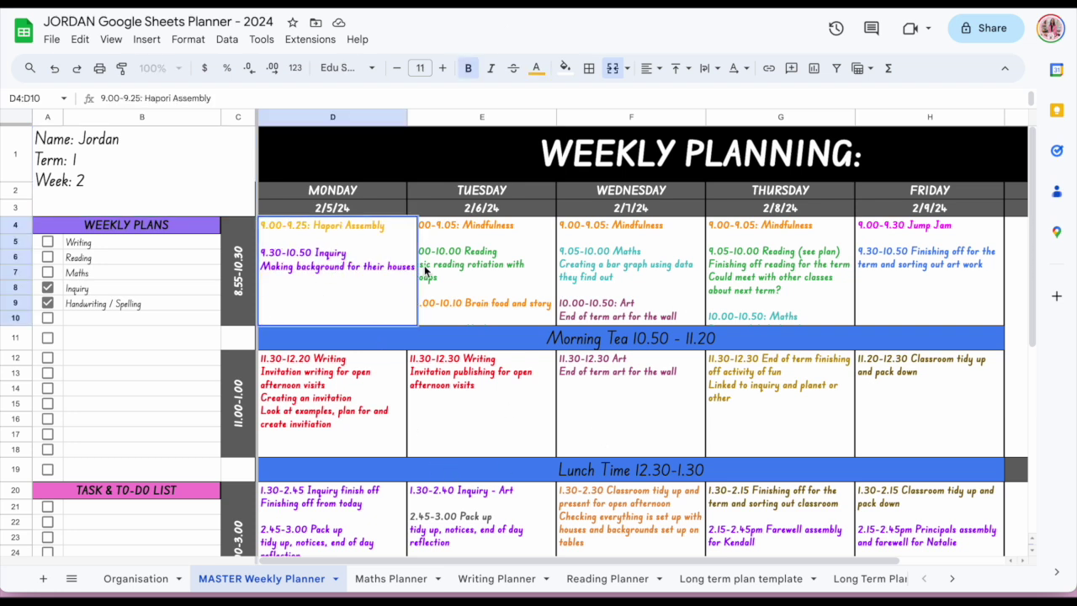
click(456, 294)
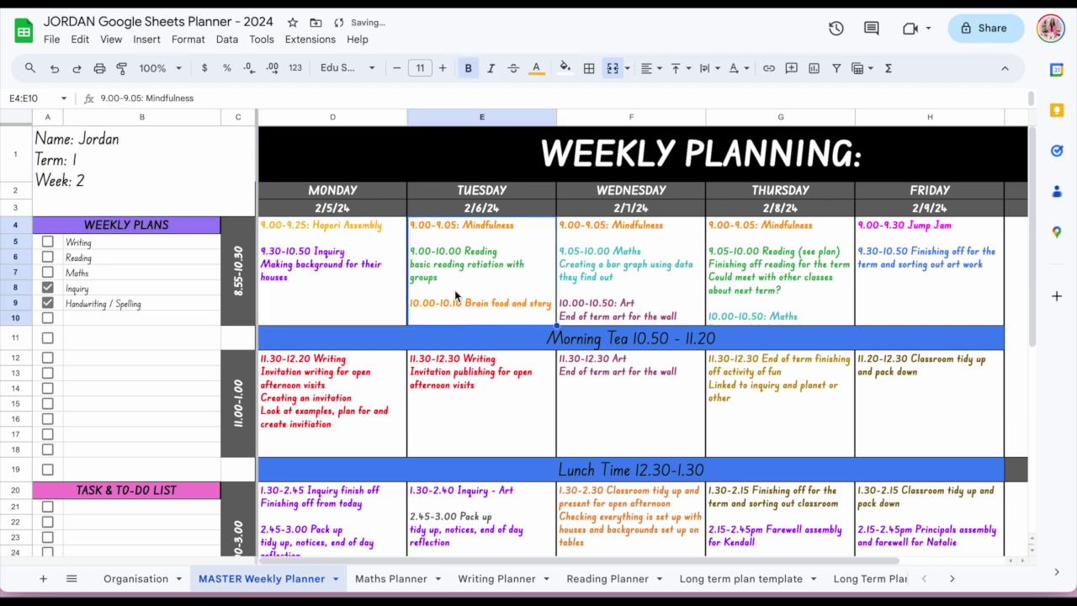
right_click(271, 584)
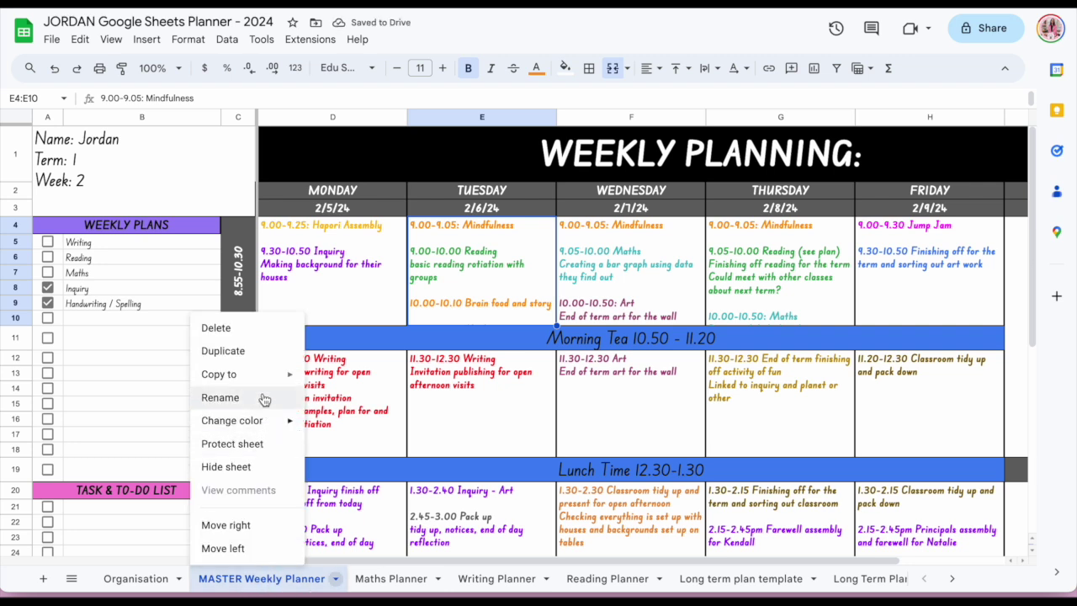
click(268, 351)
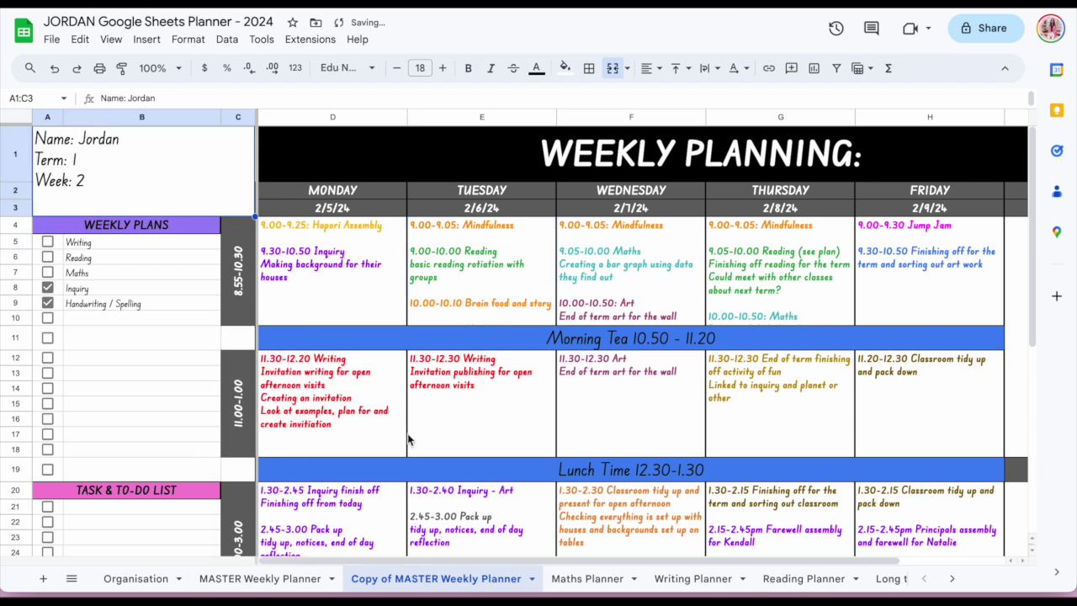
double_click(427, 580)
text(W1 WEek)
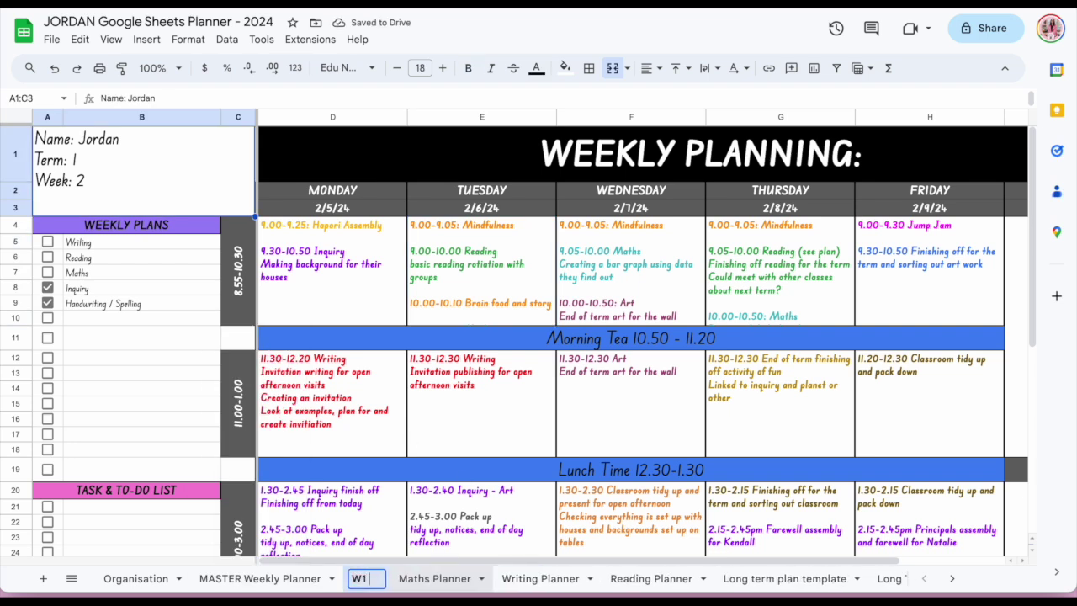
key(BackSpace)
key(BackSpace)
key(BackSpace)
text(eekly)
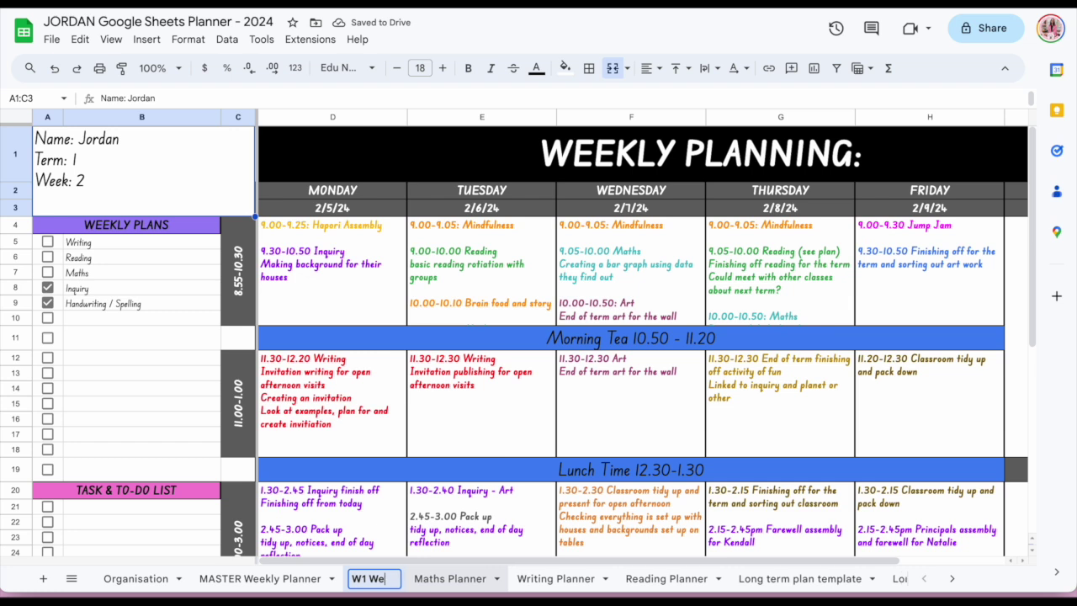
key(Return)
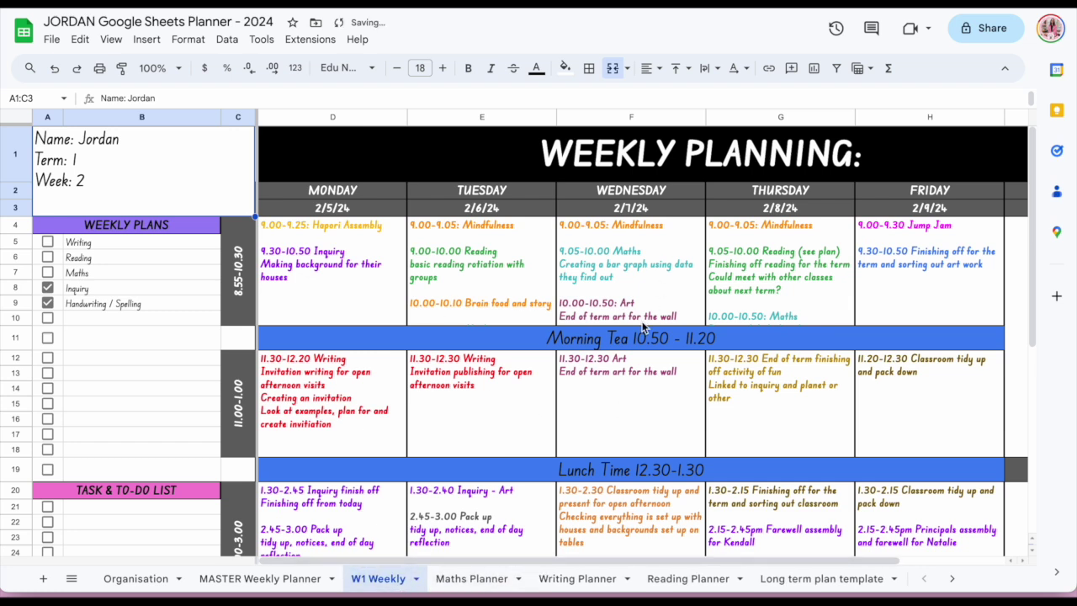
click(271, 579)
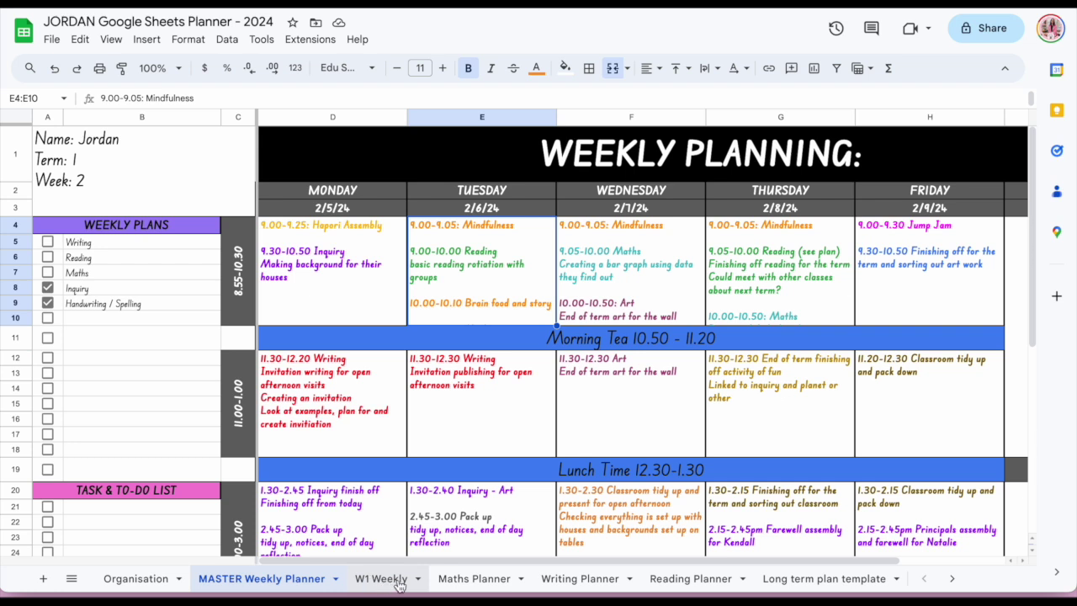
Duplicate the Maths Planner as 'W1 Maths' and move it right after W1 Weekly
click(475, 579)
right_click(477, 578)
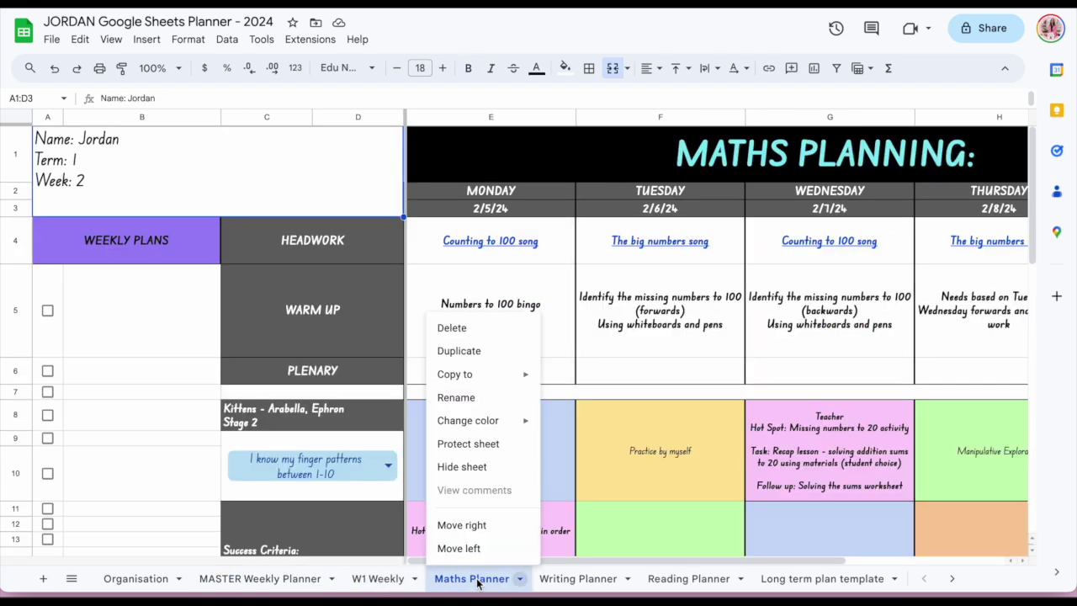
click(507, 359)
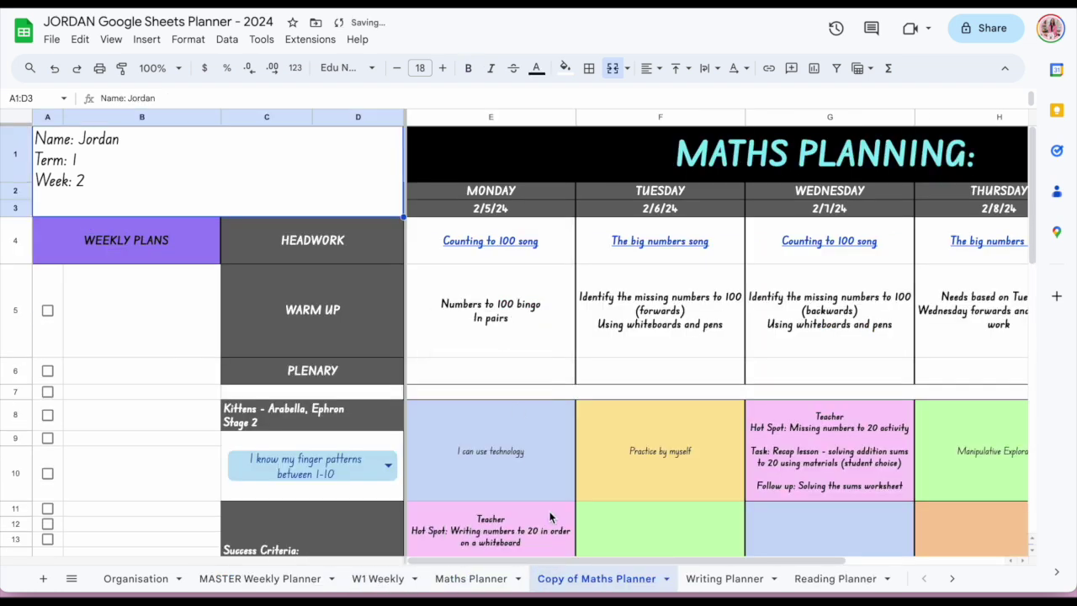
double_click(589, 578)
text(W1 Maths)
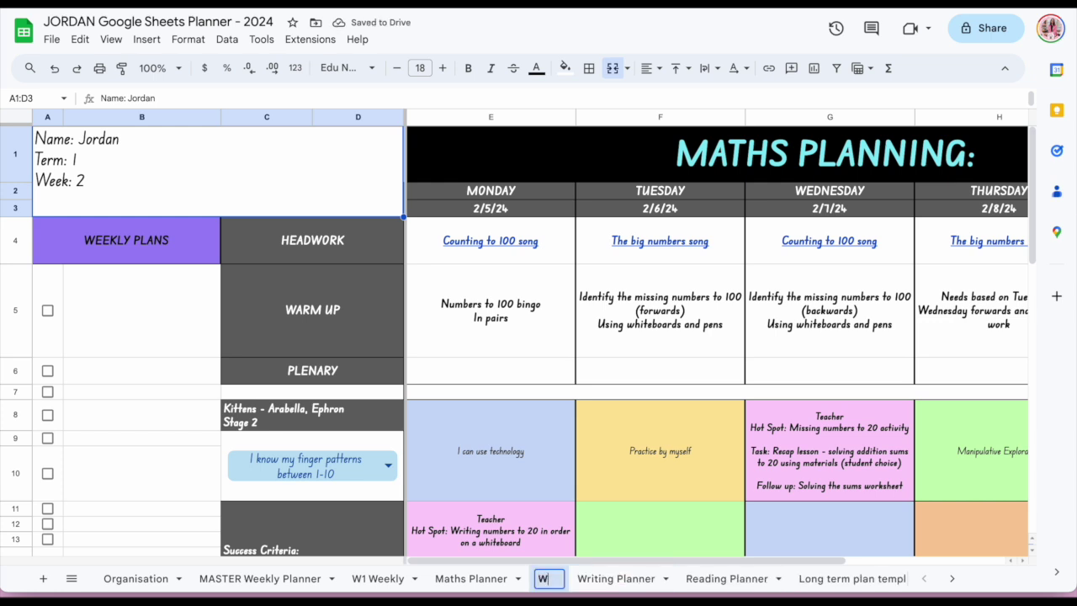
key(Return)
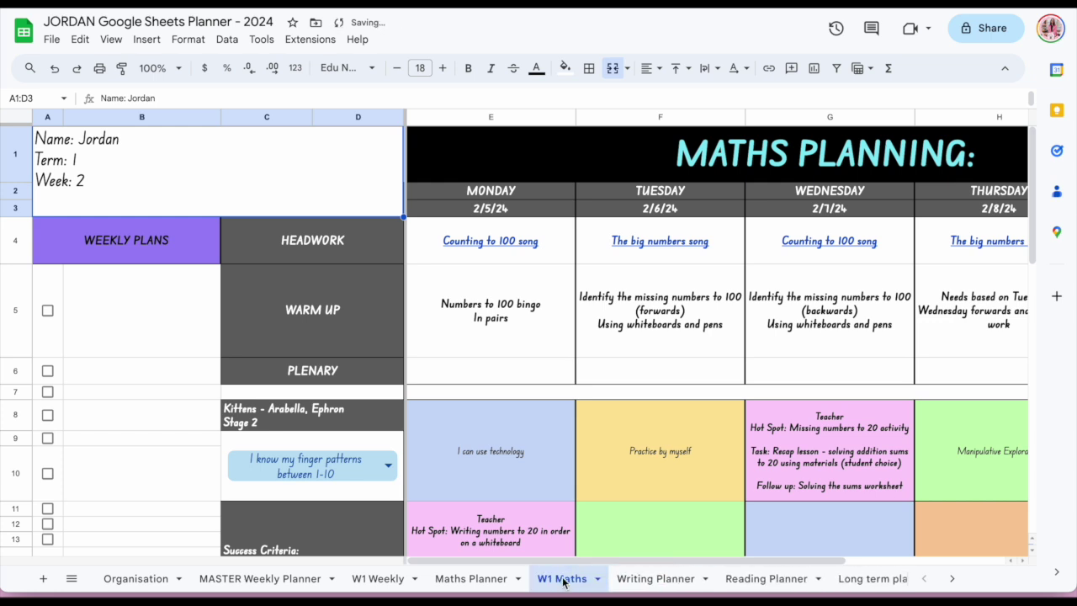
drag(559, 583, 461, 589)
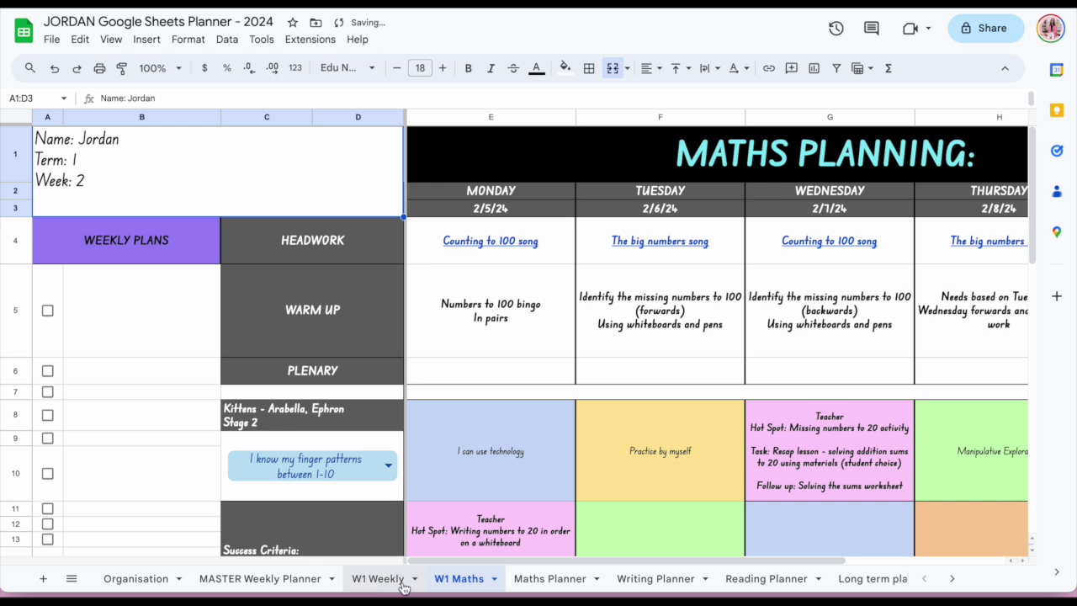
Duplicate the Writing Planner as 'W1 Writing' and move it after W1 Maths
right_click(659, 578)
click(679, 359)
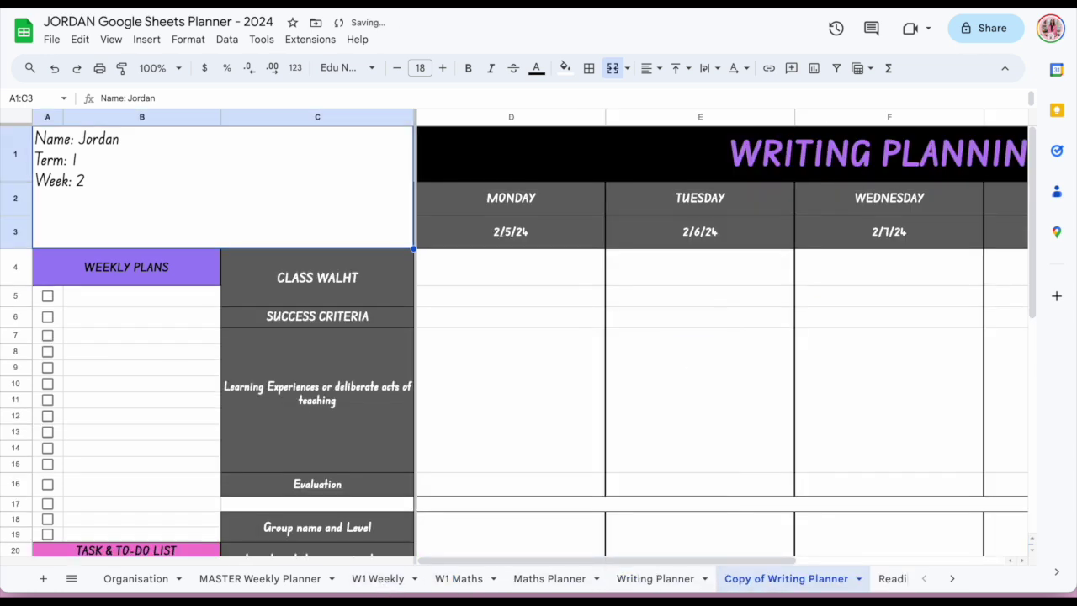
double_click(771, 578)
text(W1 Writ)
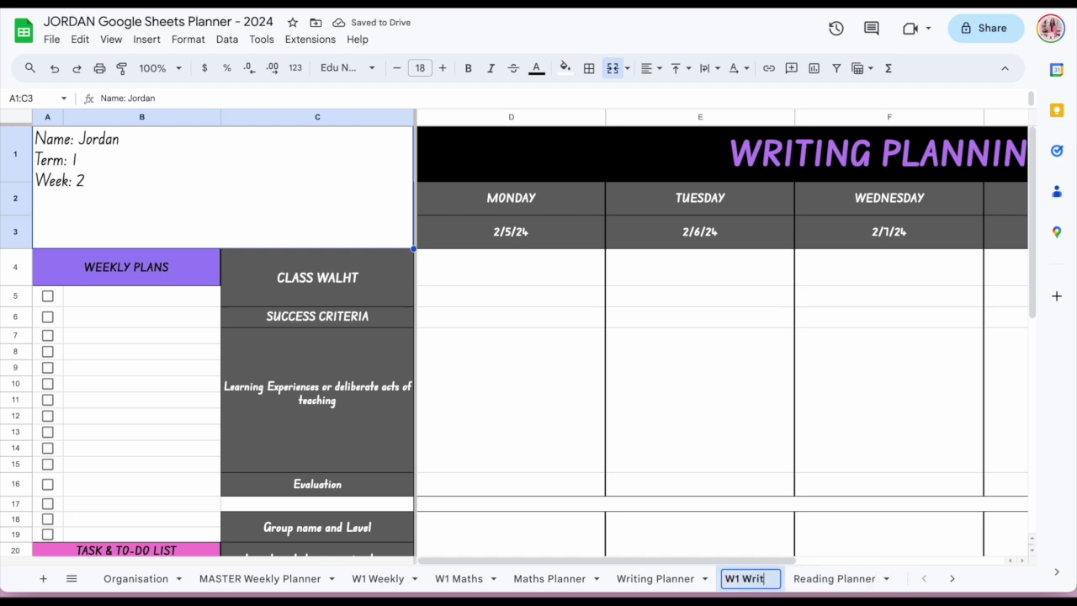
text(ing)
key(Return)
drag(760, 579, 547, 579)
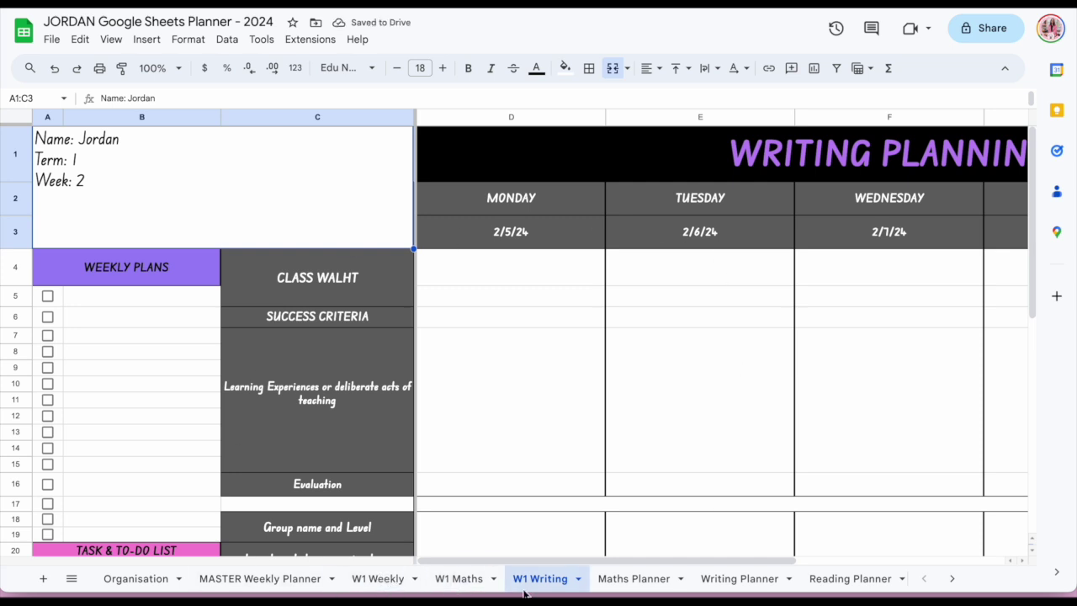
Hide MASTER Weekly Planner, W1 Writing, Maths Planner, Organisation and Long term plan template sheets
right_click(281, 586)
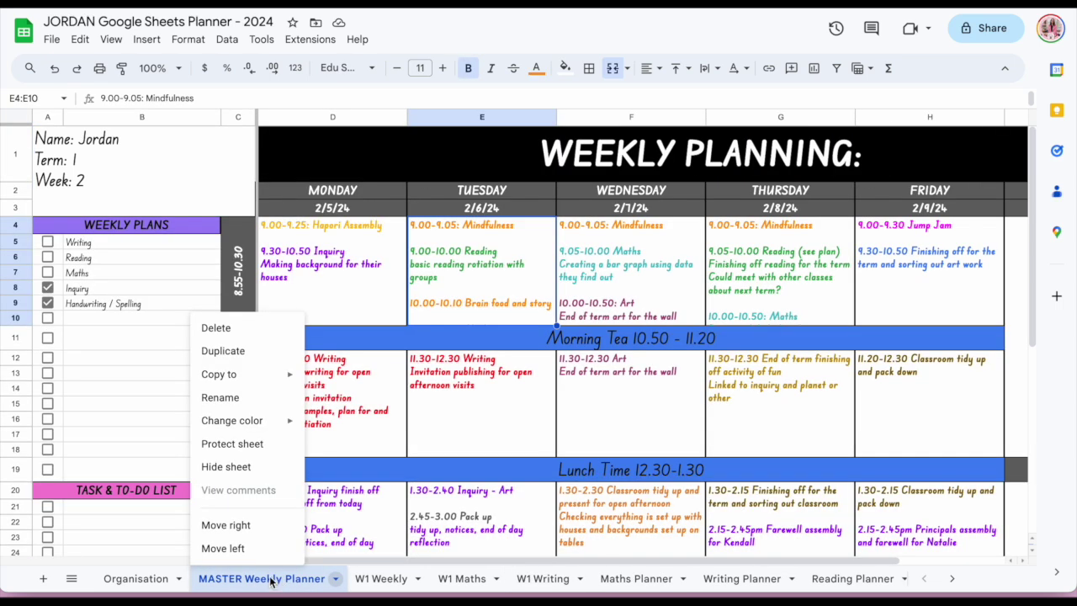
click(261, 475)
right_click(385, 580)
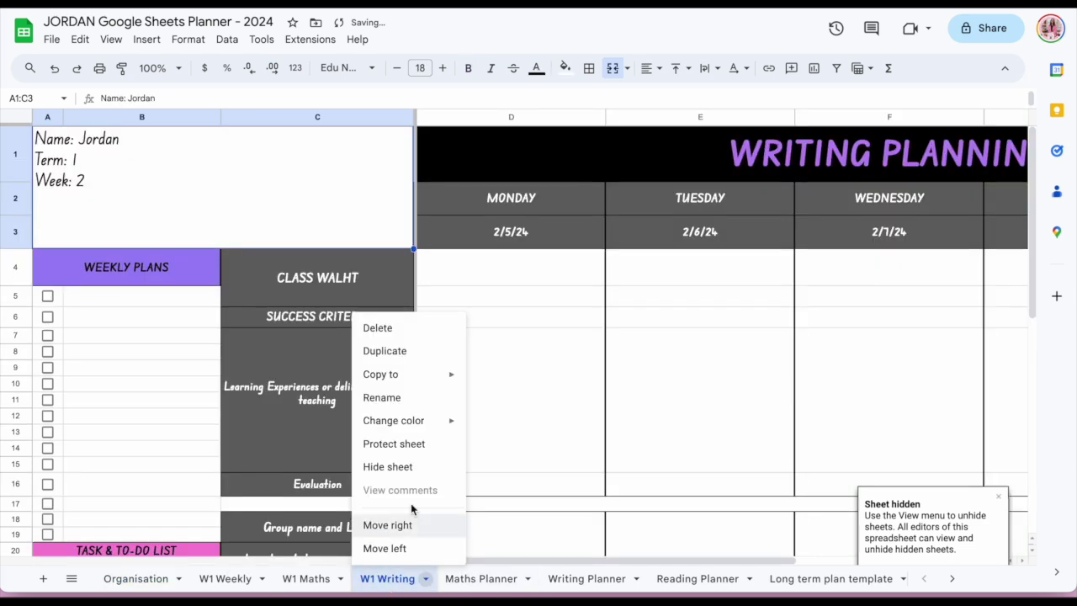
click(419, 469)
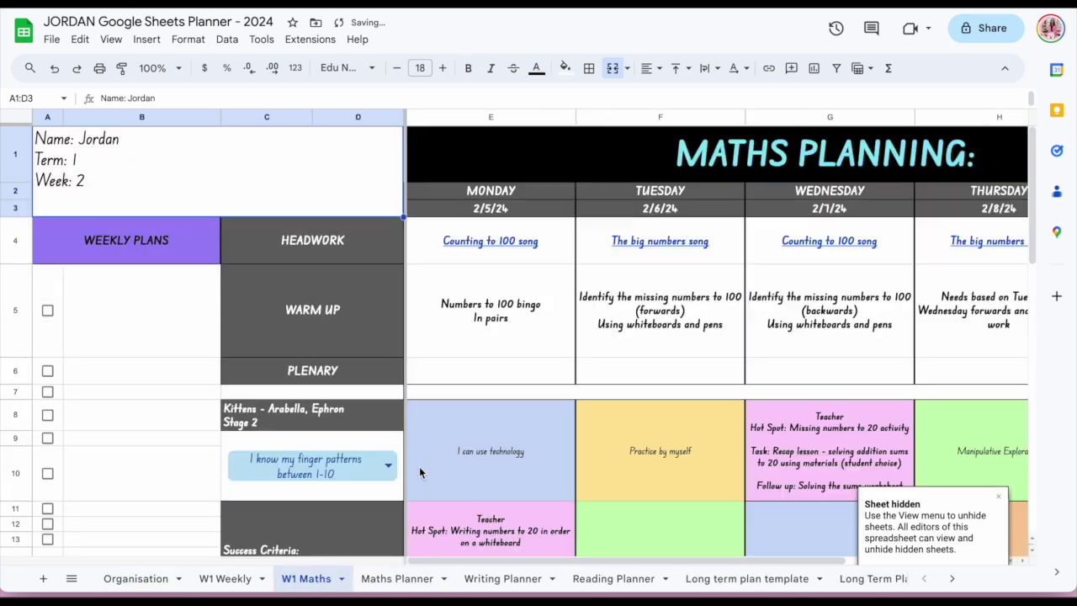
right_click(412, 580)
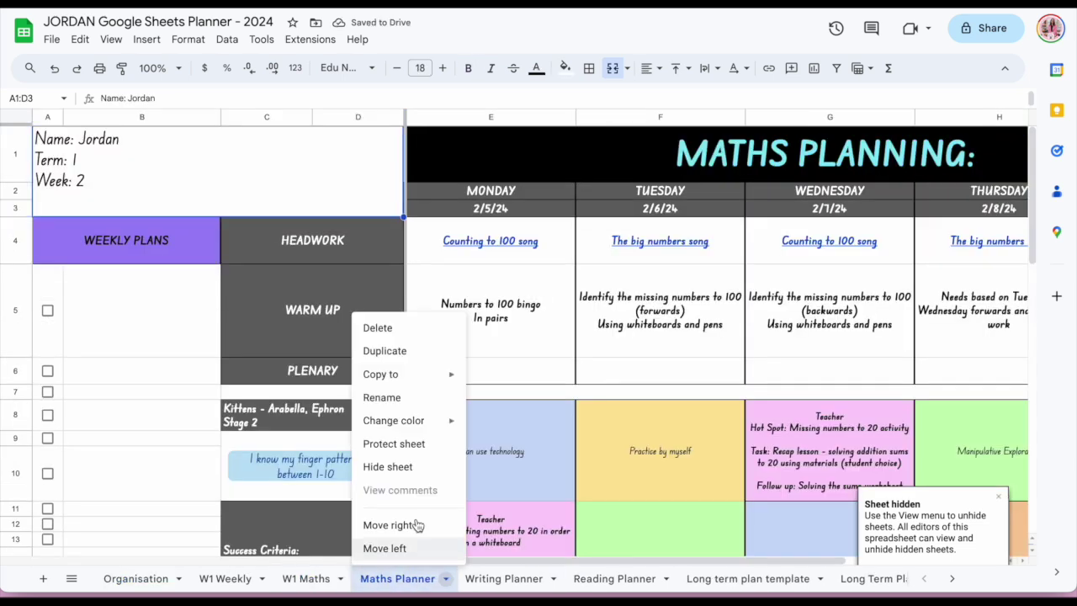
click(423, 469)
click(138, 581)
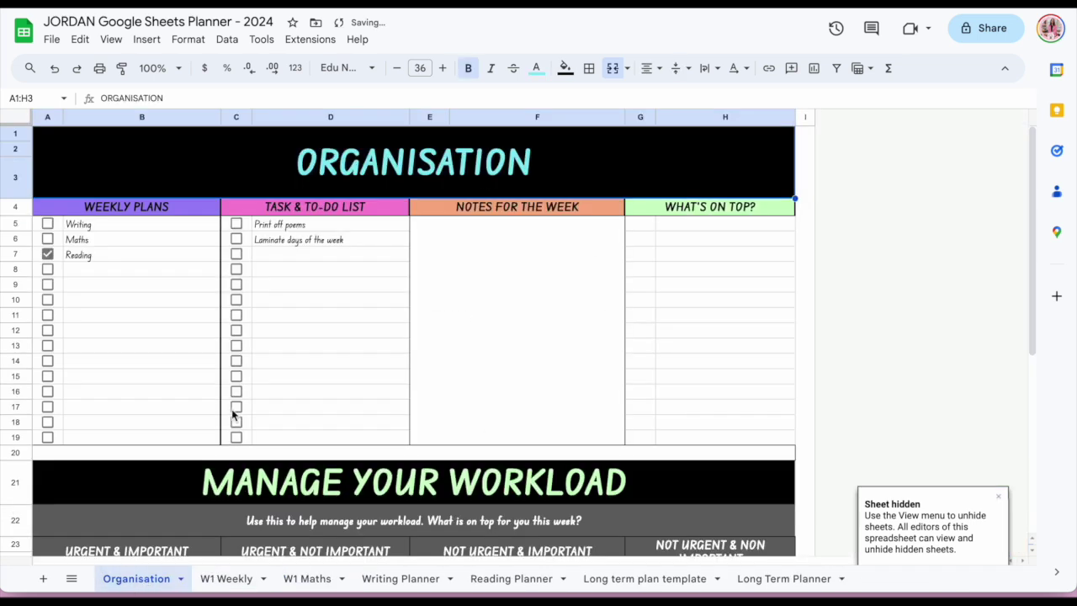
right_click(148, 582)
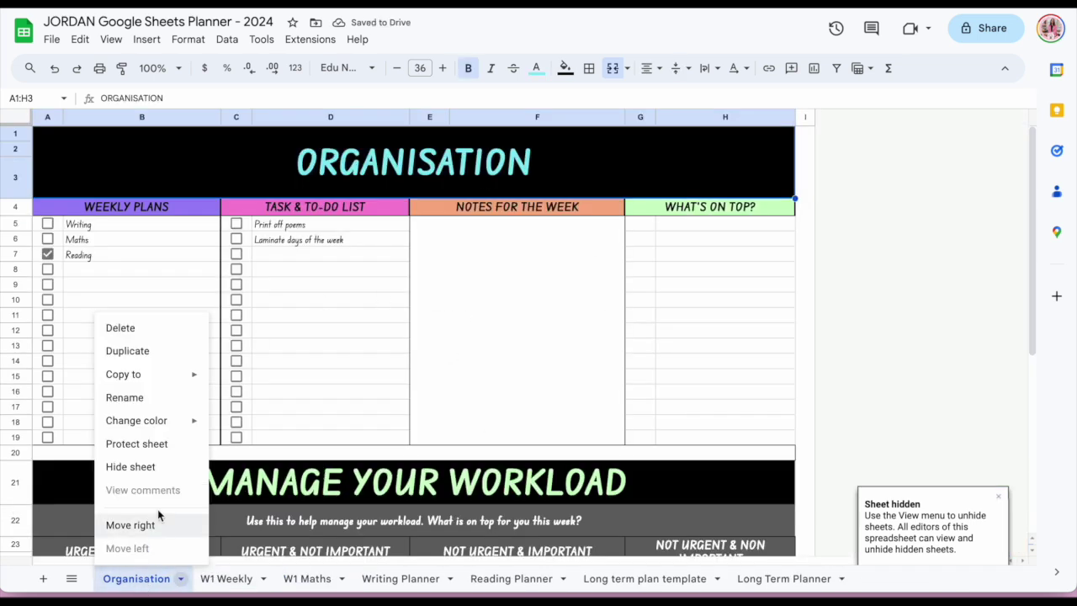
click(160, 467)
right_click(571, 585)
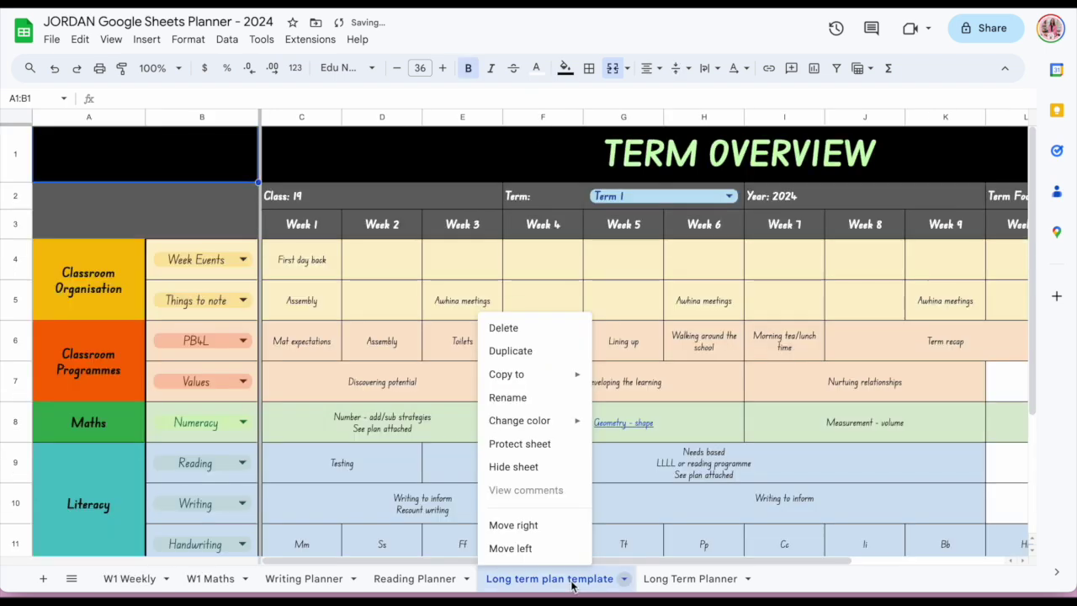
click(539, 467)
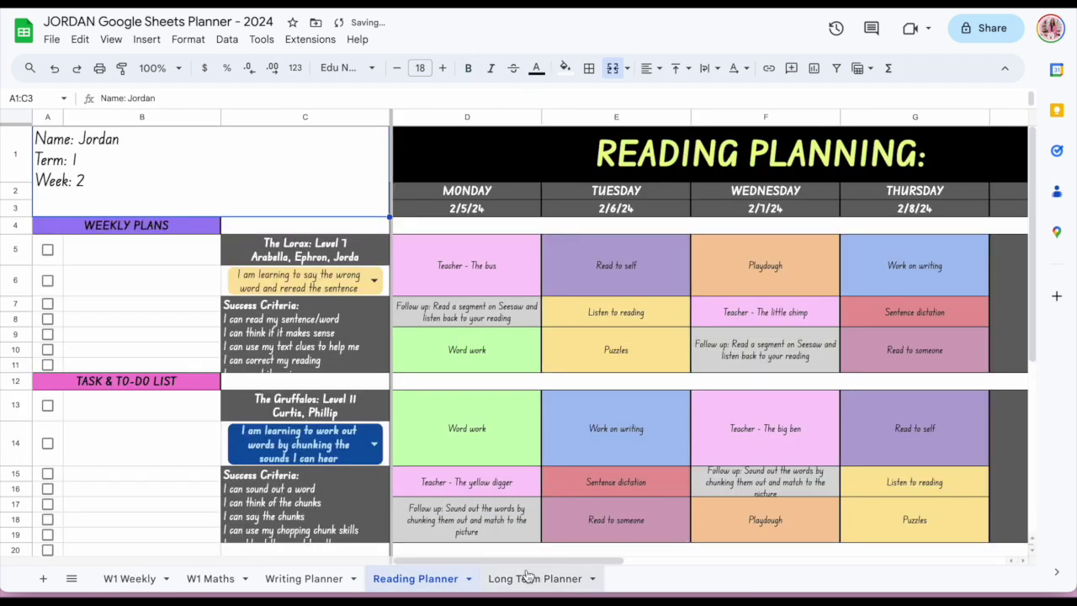
Hide the Long Term Planner and duplicate Reading Planner as 'W1 Reading'
right_click(527, 575)
click(526, 468)
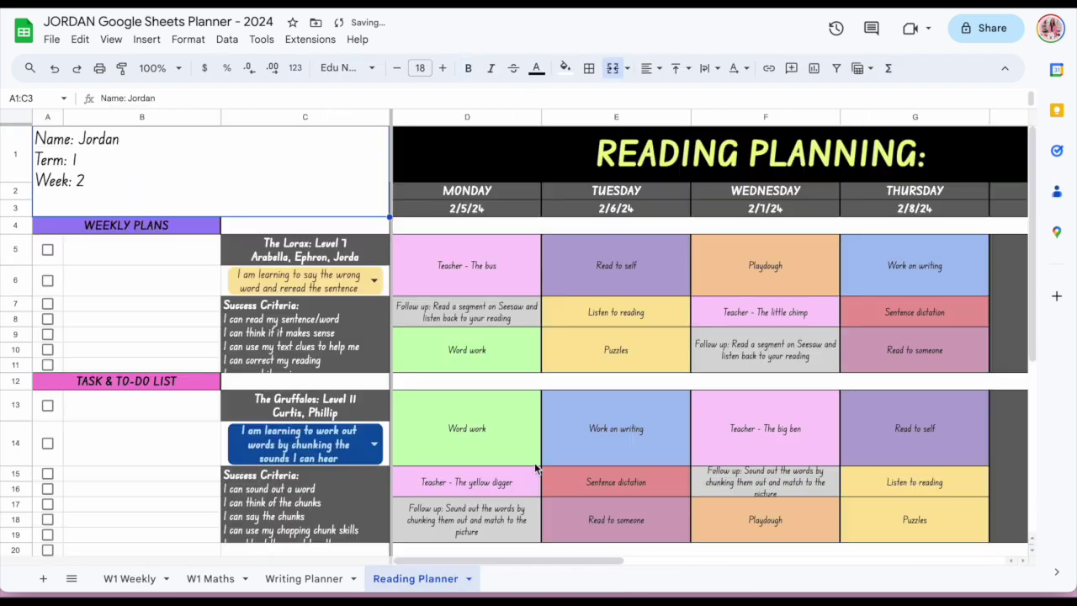
right_click(426, 577)
click(413, 351)
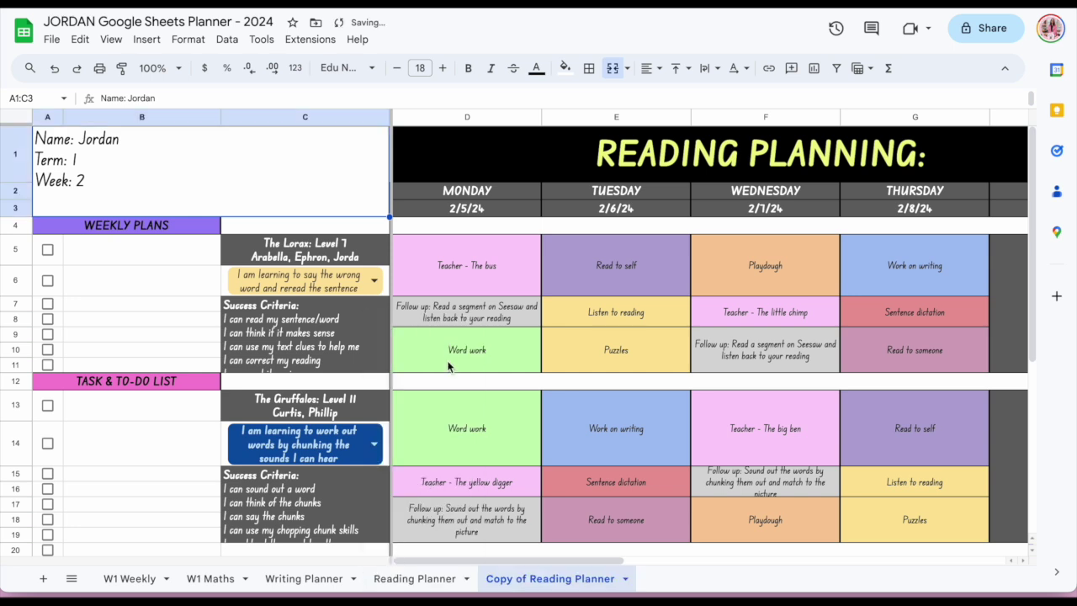
double_click(508, 578)
text(Q)
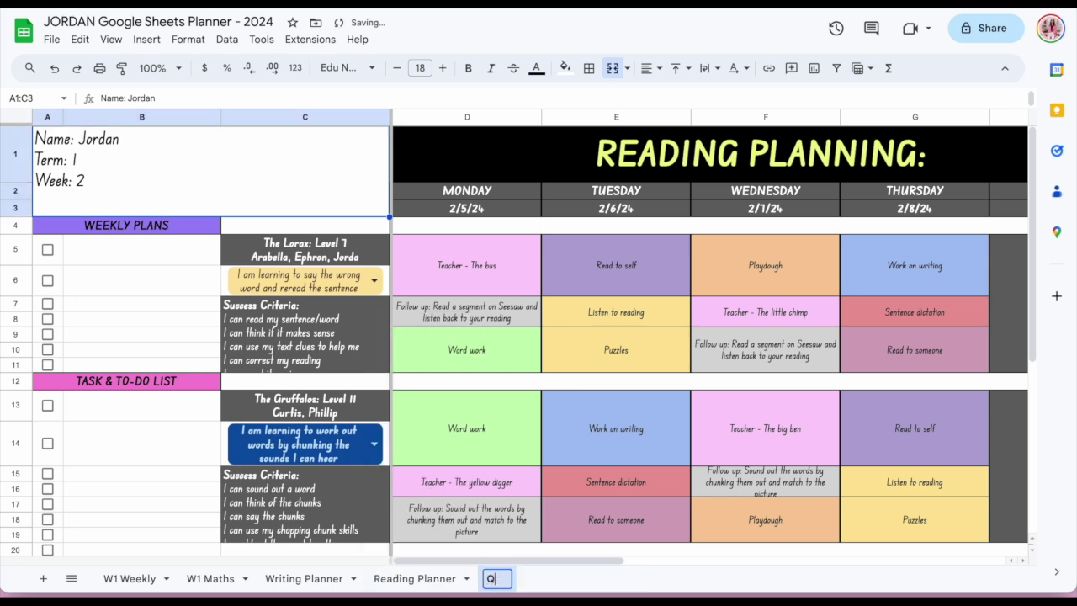
key(BackSpace)
text(W1 Readin)
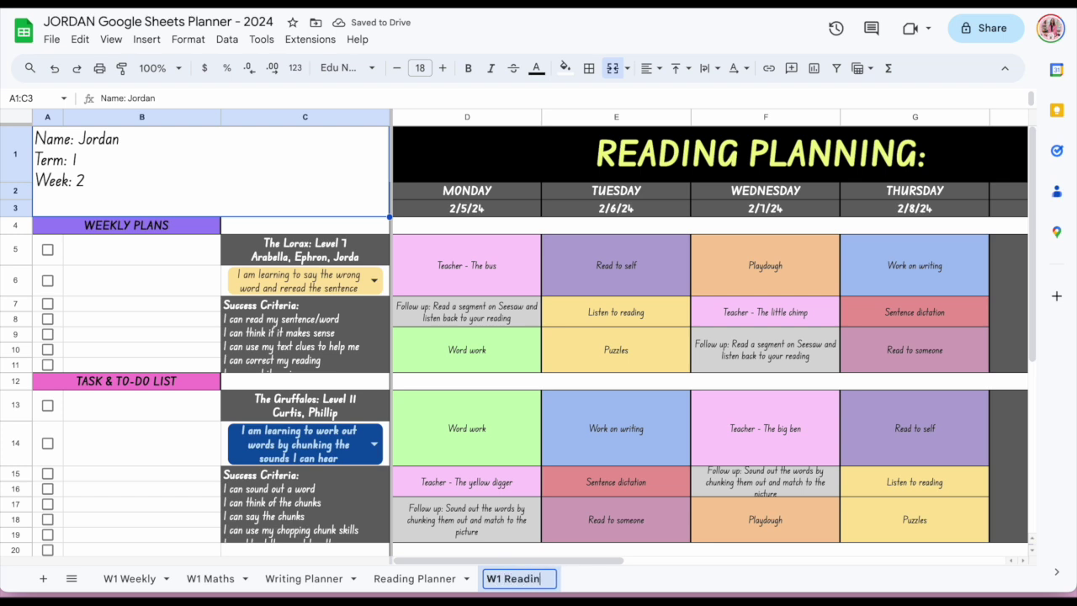
text(g)
key(Return)
Hide the original Reading Planner sheet
click(414, 577)
click(467, 579)
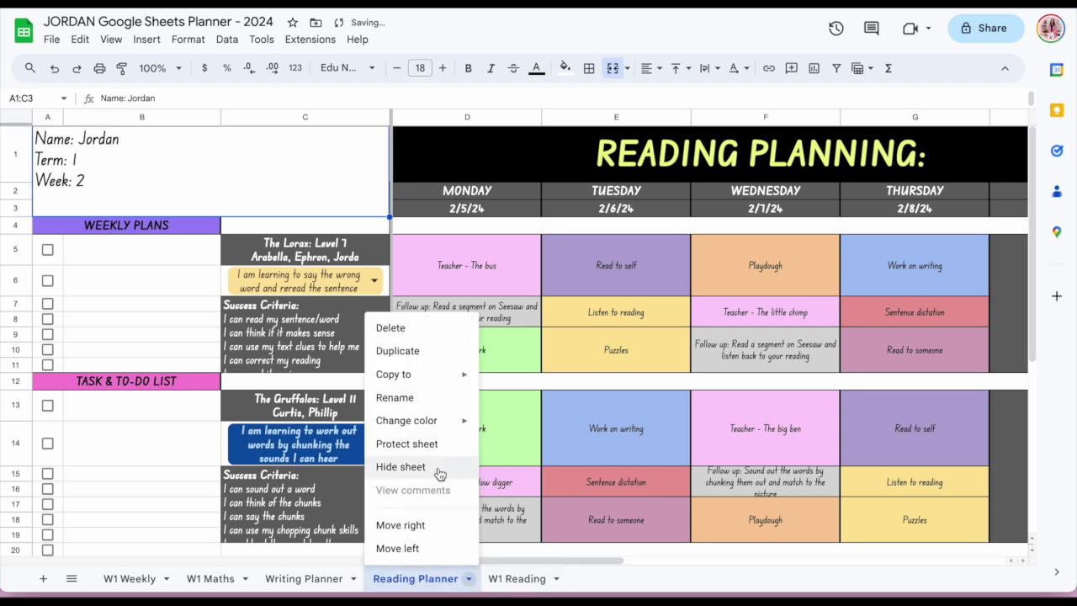
click(400, 467)
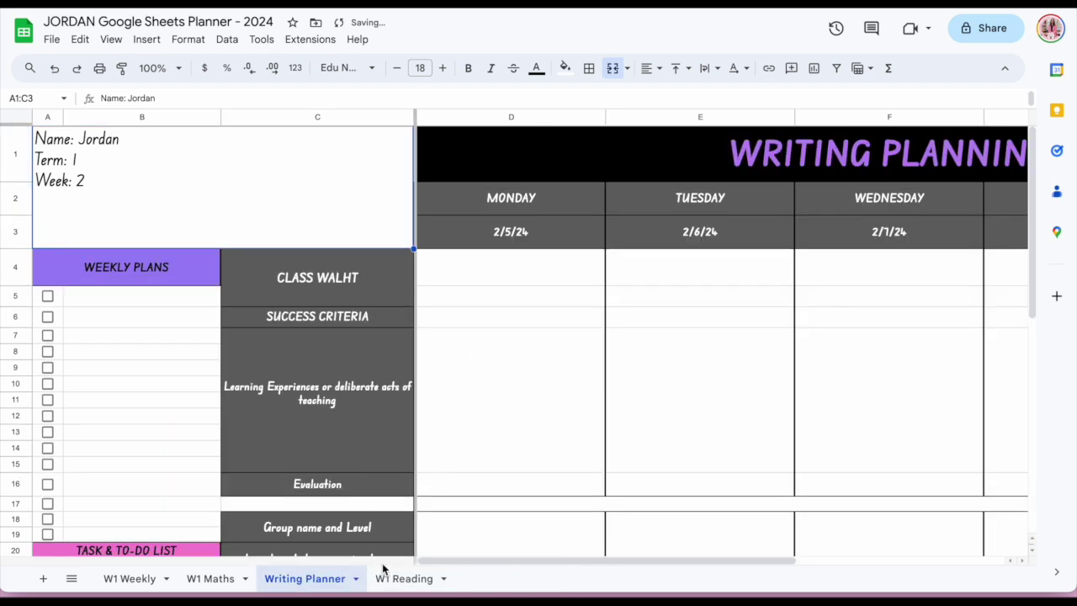
Unhide W1 Writing from the sheet list and hide the Writing Planner sheet
click(72, 581)
click(123, 423)
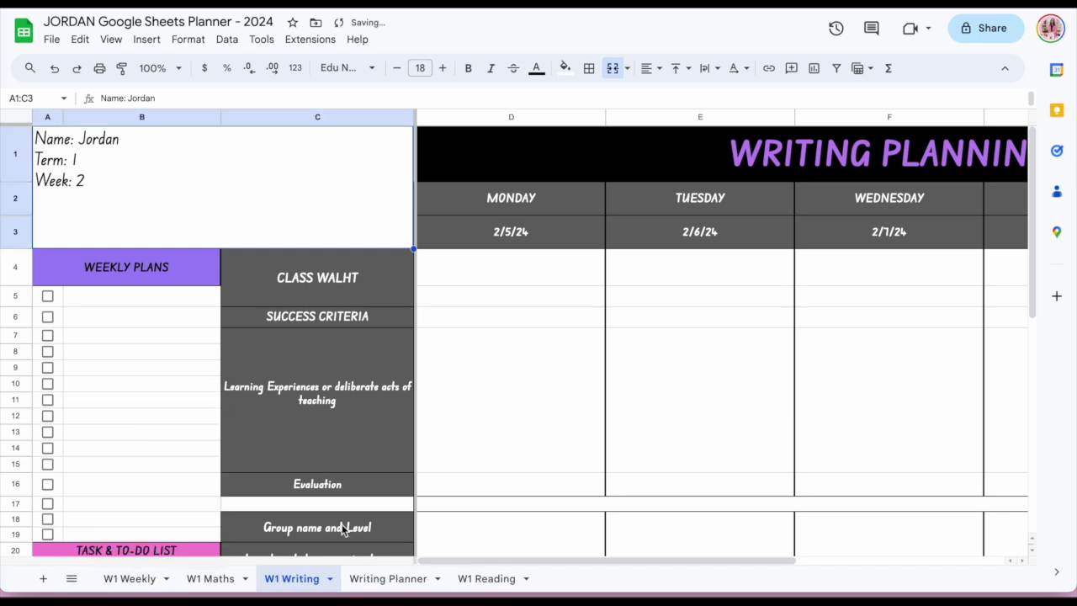
right_click(395, 588)
click(400, 467)
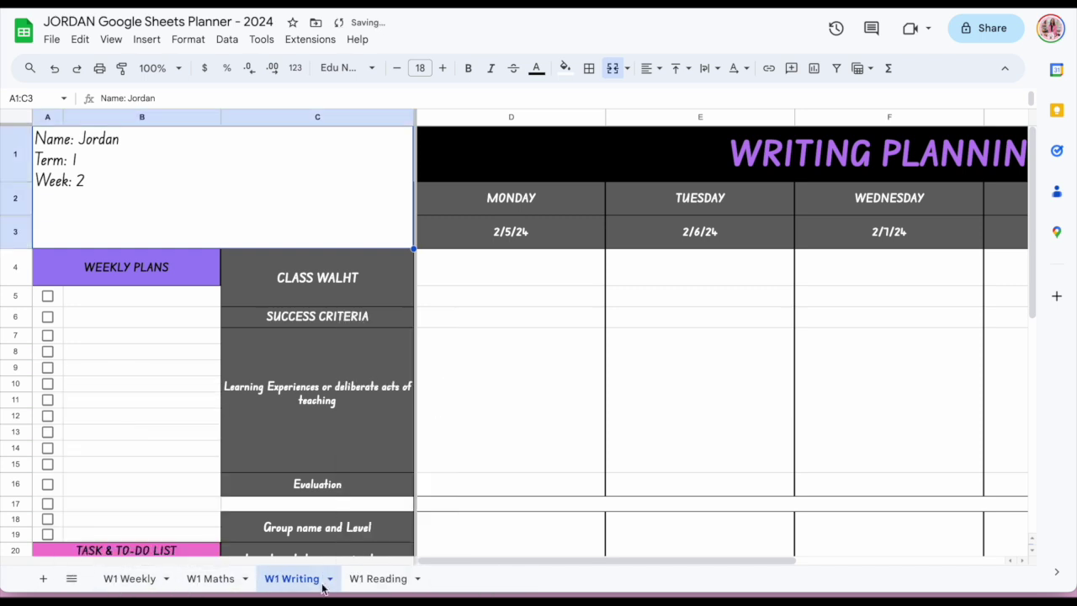
Review the W1 Maths, Writing and Reading sheets, ending on W1 Weekly
click(128, 581)
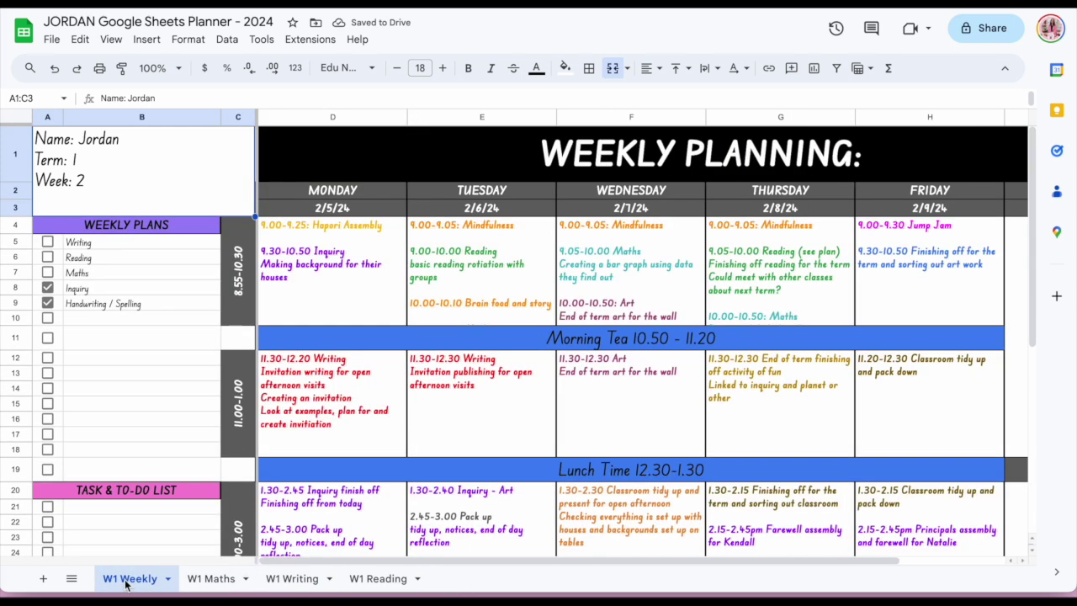
click(210, 578)
click(291, 579)
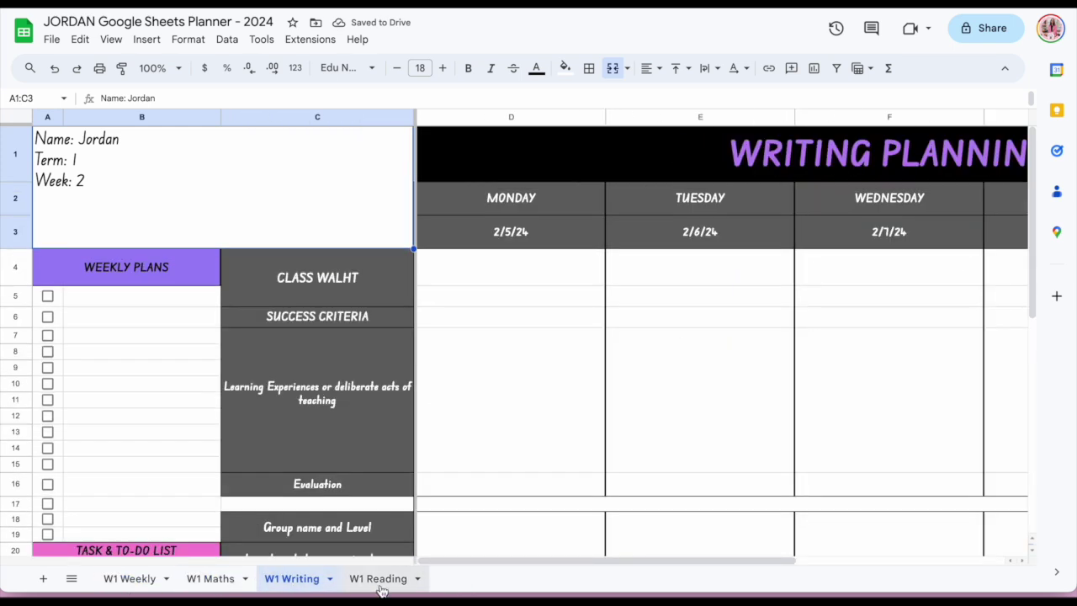
click(379, 580)
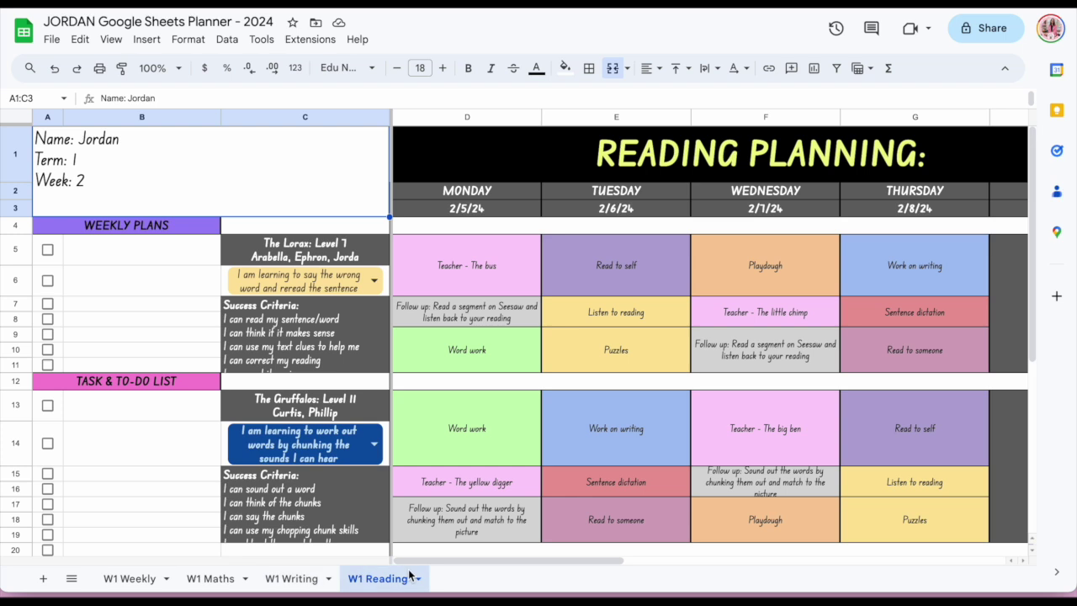
click(133, 584)
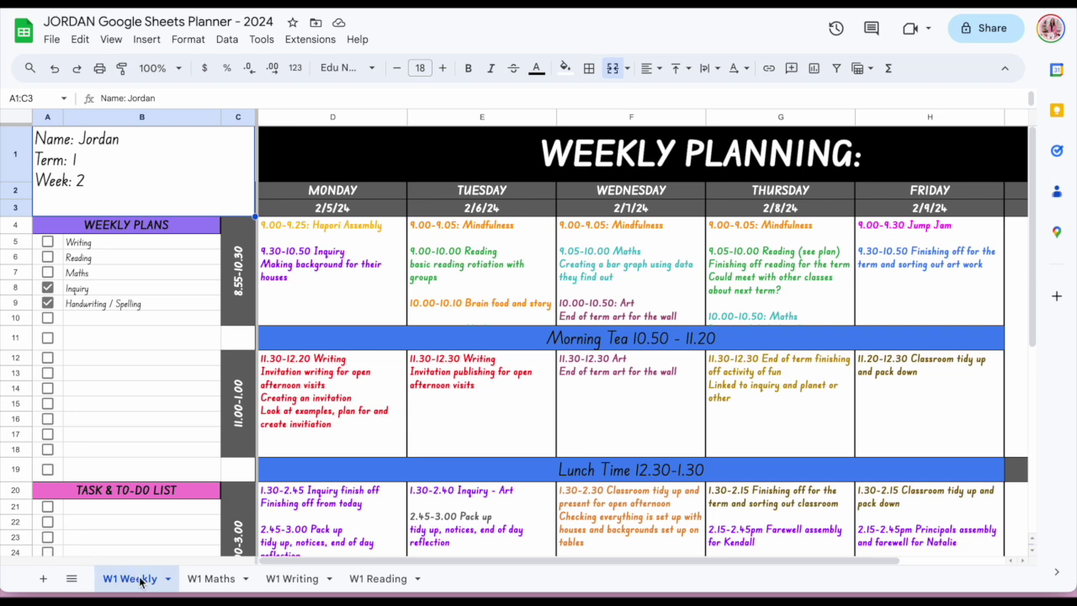
Browse the All Sheets list to see hidden templates like Organisation and MASTER Weekly Planner
click(72, 582)
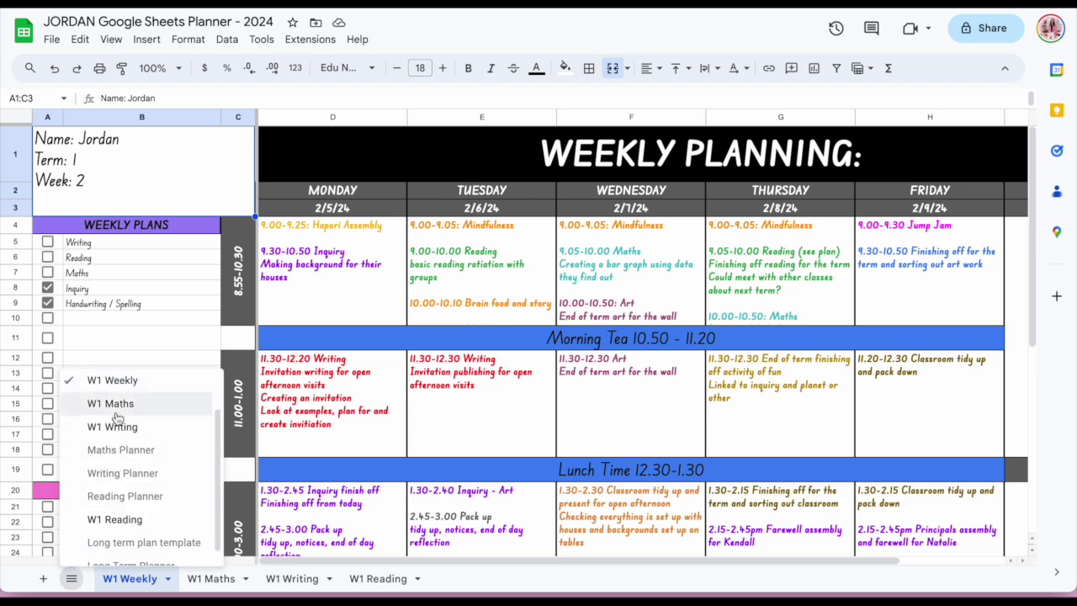
scroll(115, 503, down, 1)
scroll(115, 502, up, 1)
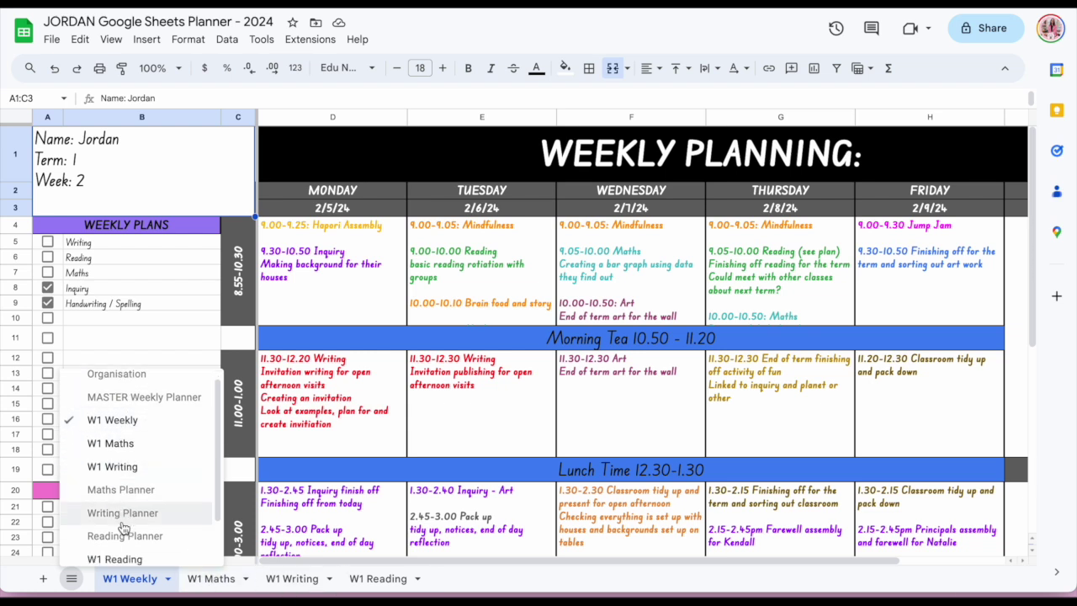
scroll(123, 522, down, 1)
scroll(123, 526, up, 2)
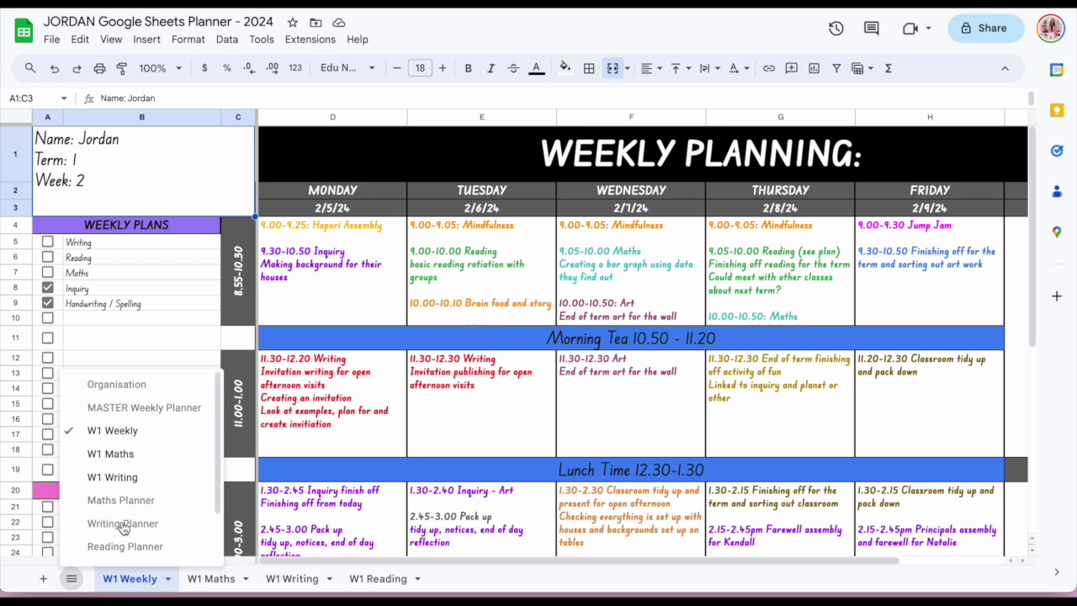
Open the hidden MASTER Weekly Planner and duplicate it as 'W2 Weekly'
click(128, 408)
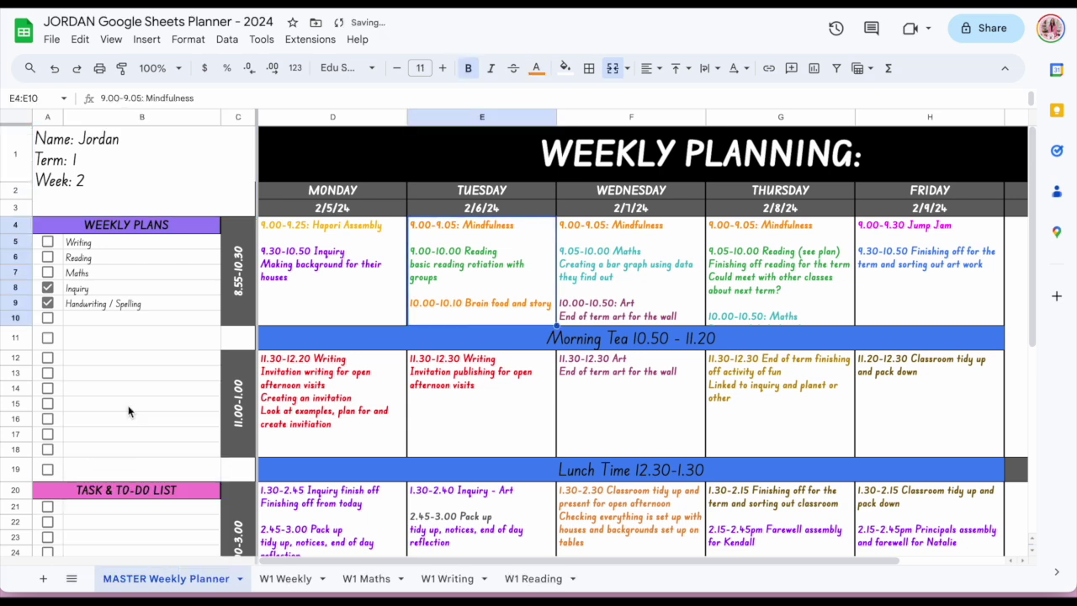
right_click(166, 579)
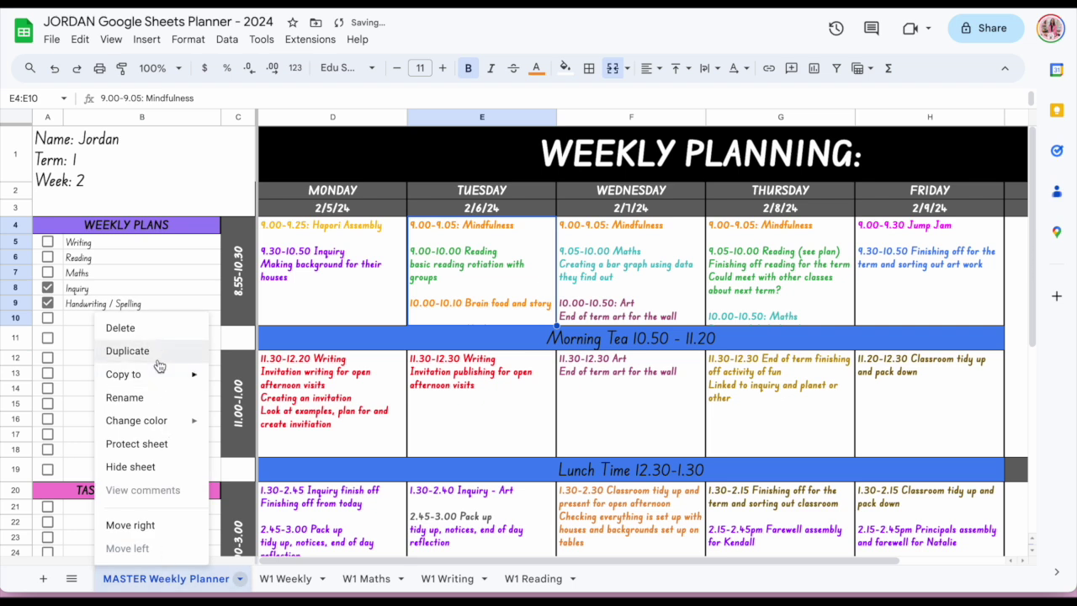
click(126, 351)
double_click(286, 578)
text(Q)
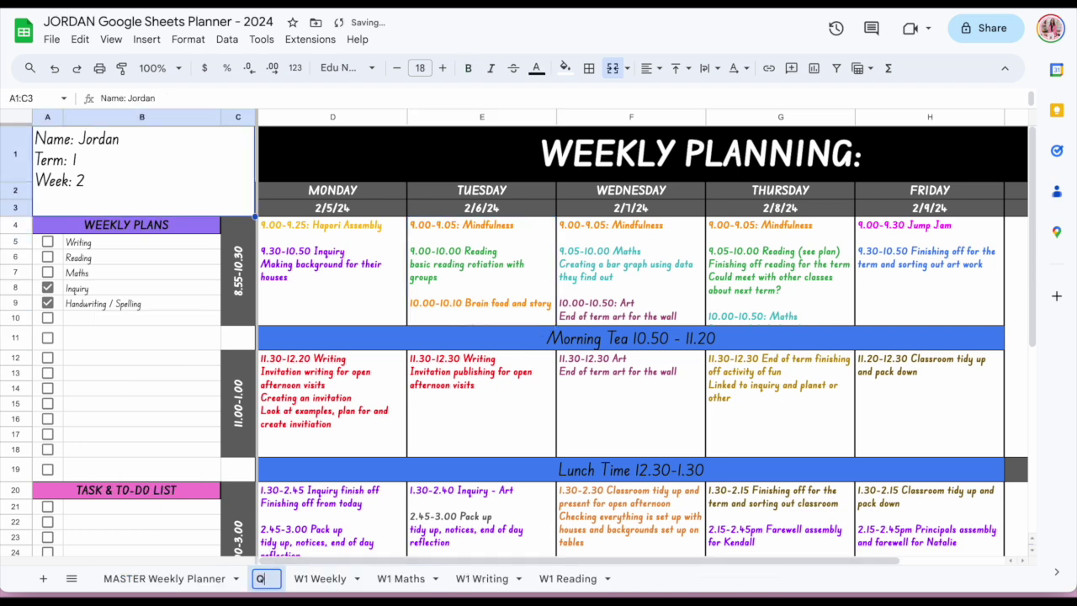
key(BackSpace)
text(W2 Weekly)
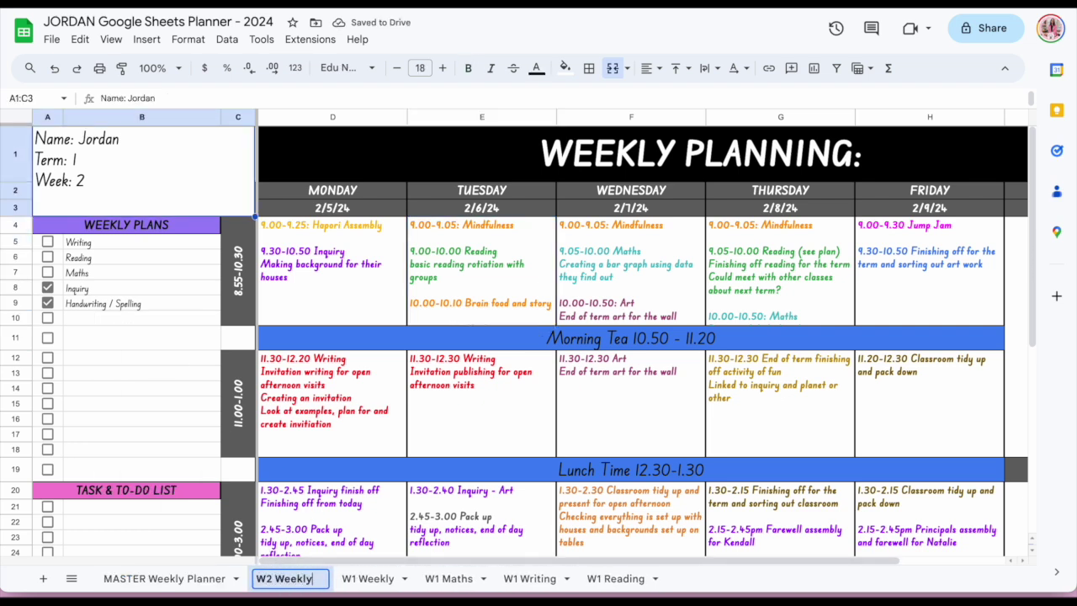
key(Return)
Hide MASTER Weekly Planner plus the W1 Weekly, Maths, Writing and Reading sheets
right_click(172, 579)
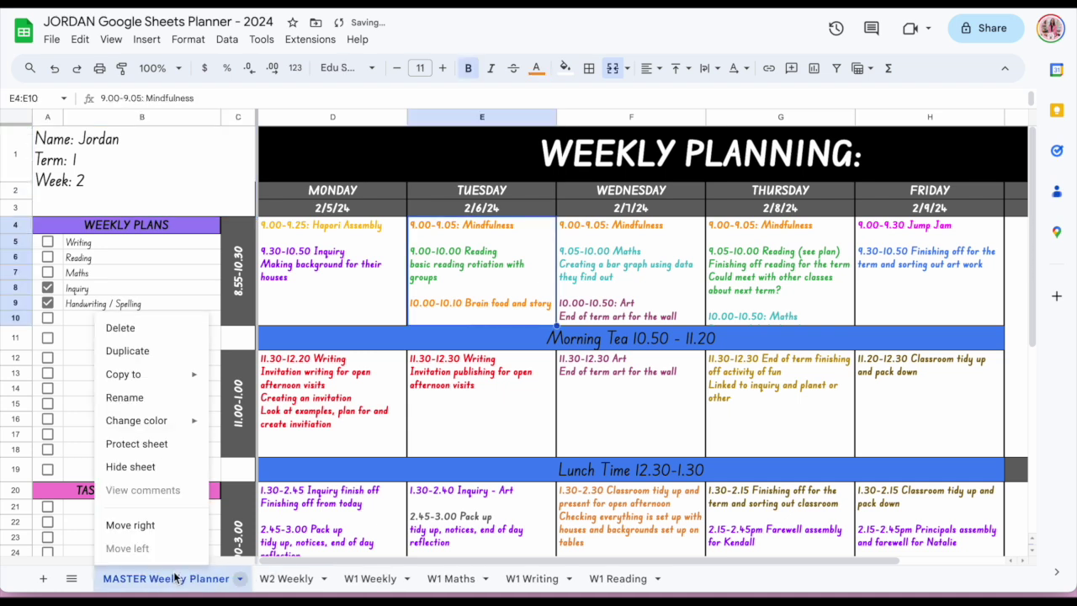
click(149, 474)
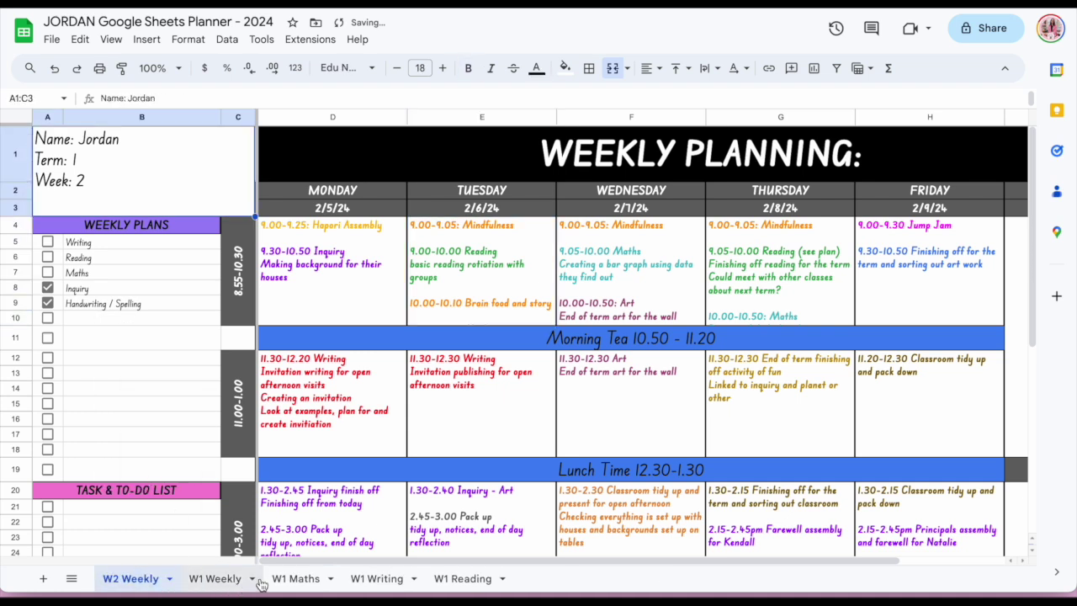
right_click(214, 580)
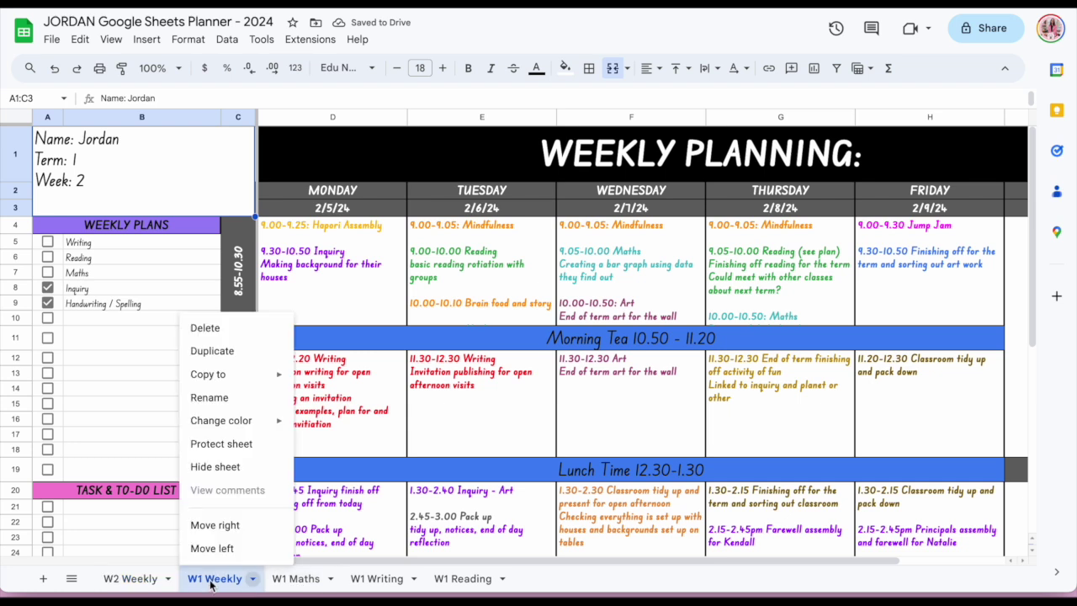
click(240, 476)
right_click(222, 580)
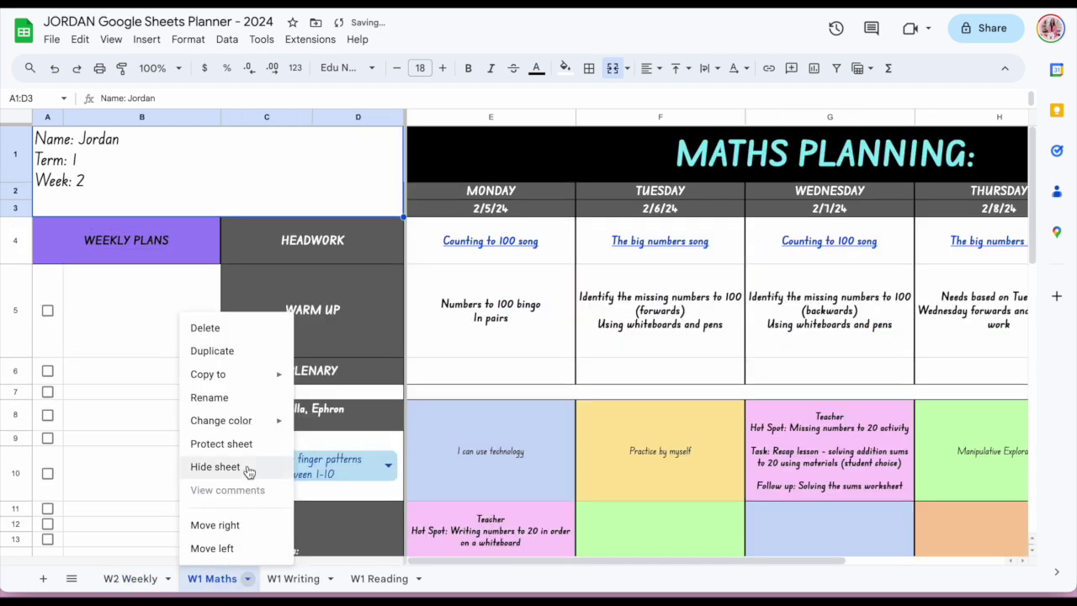
click(246, 471)
right_click(219, 579)
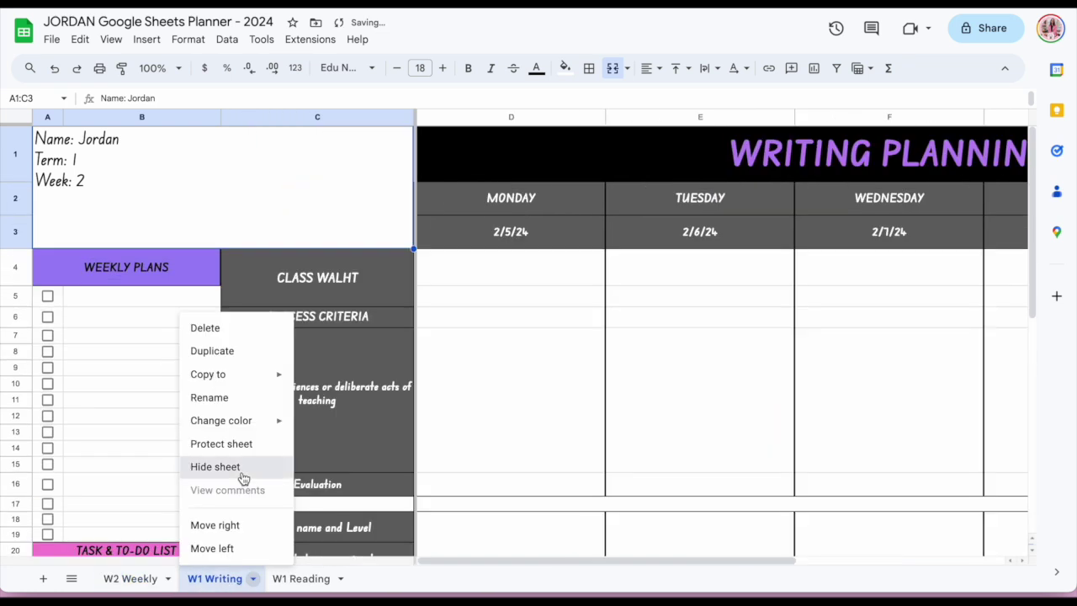
click(241, 474)
right_click(222, 581)
click(234, 461)
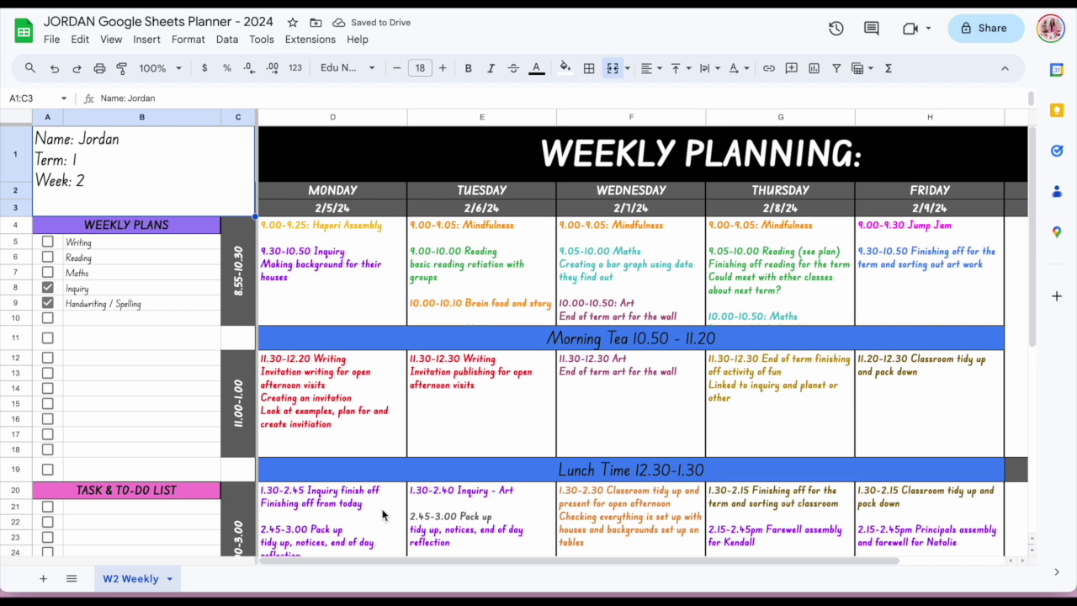
Open the Long Term Planner from the sheet list and duplicate it as 'Writing LTP'
click(73, 579)
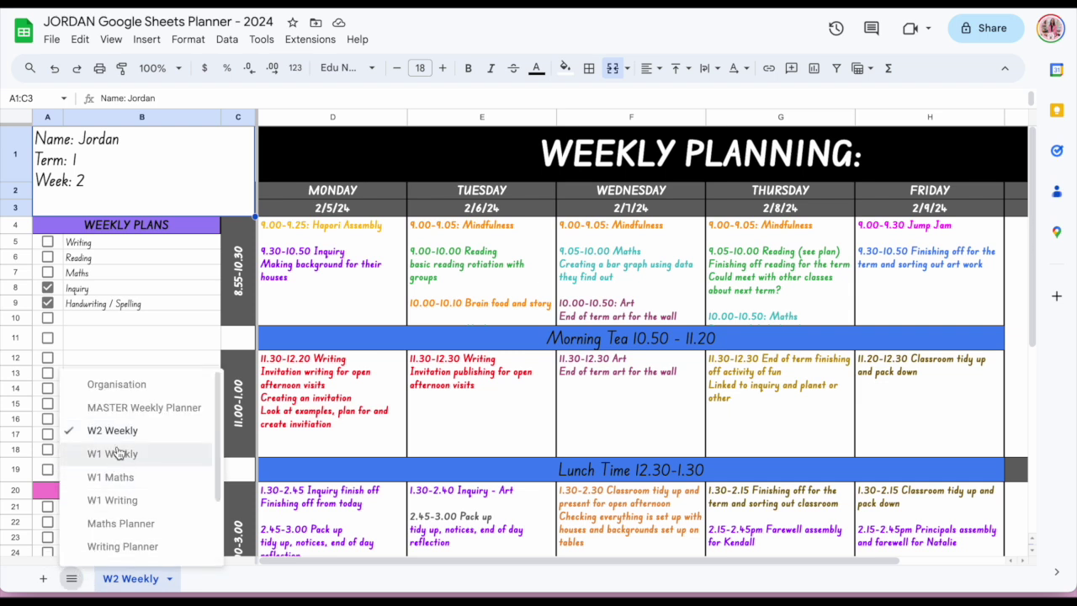
scroll(115, 471, down, 3)
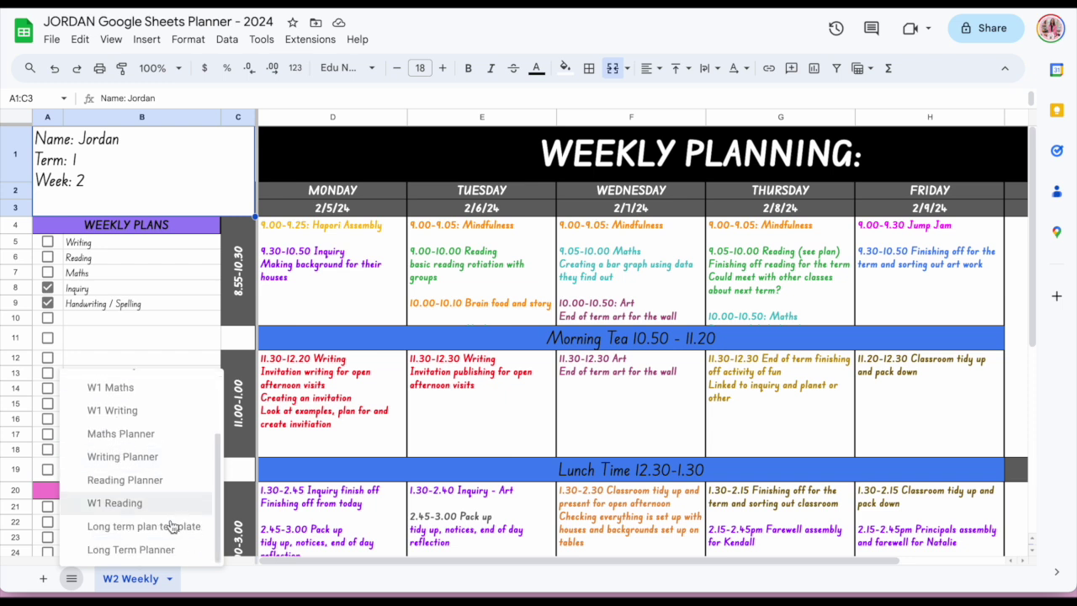
click(137, 537)
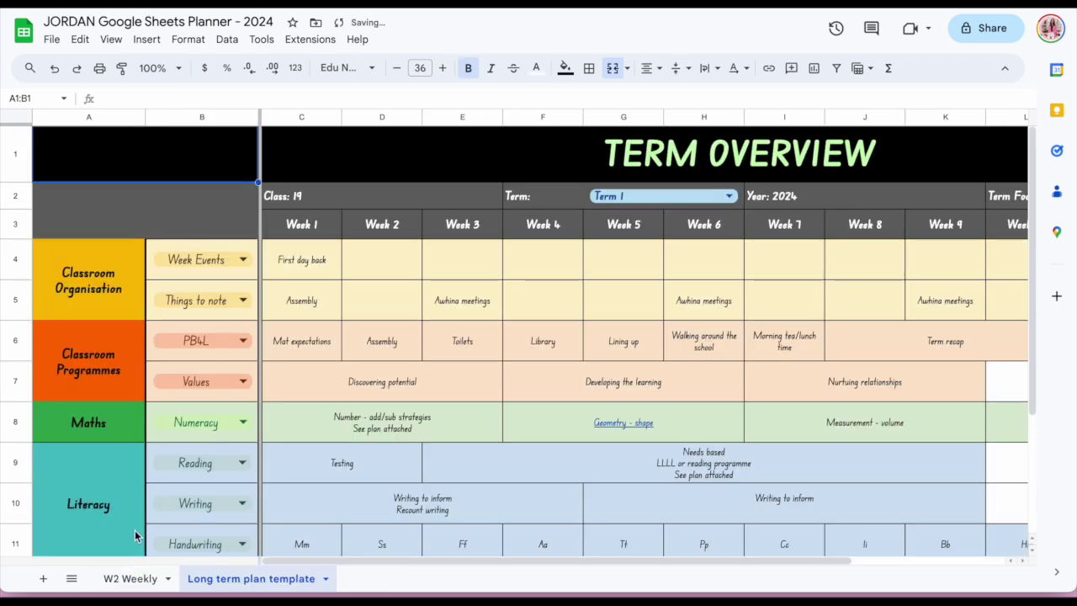
click(71, 578)
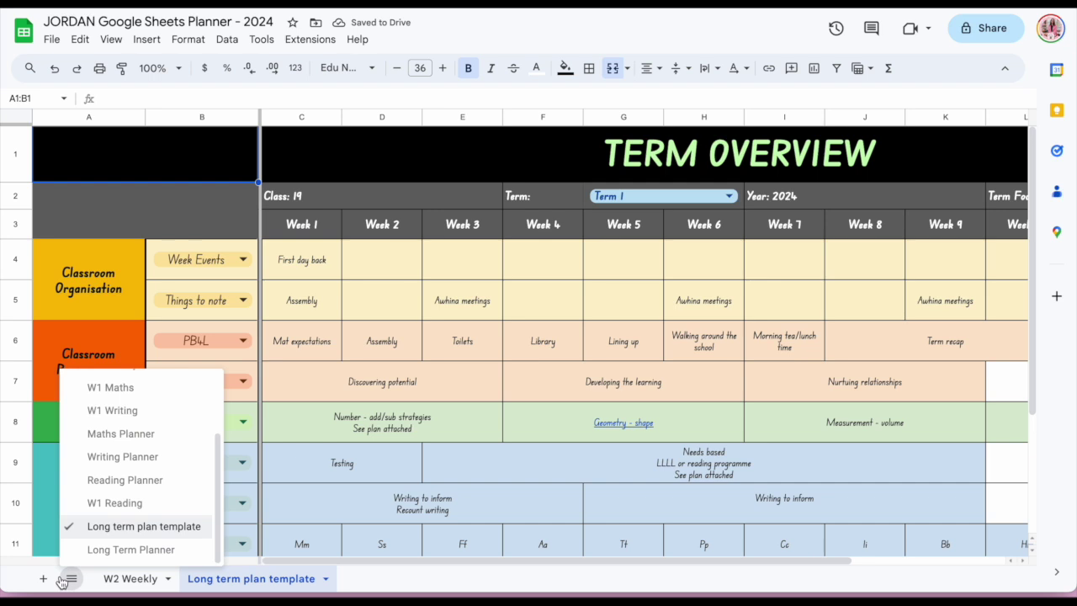
click(125, 548)
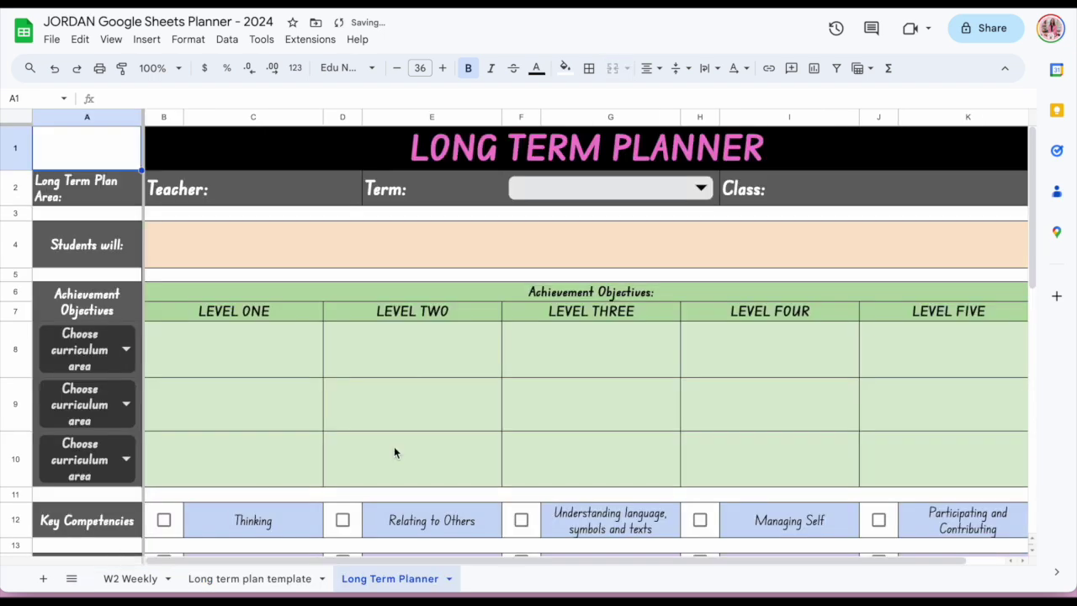
right_click(386, 578)
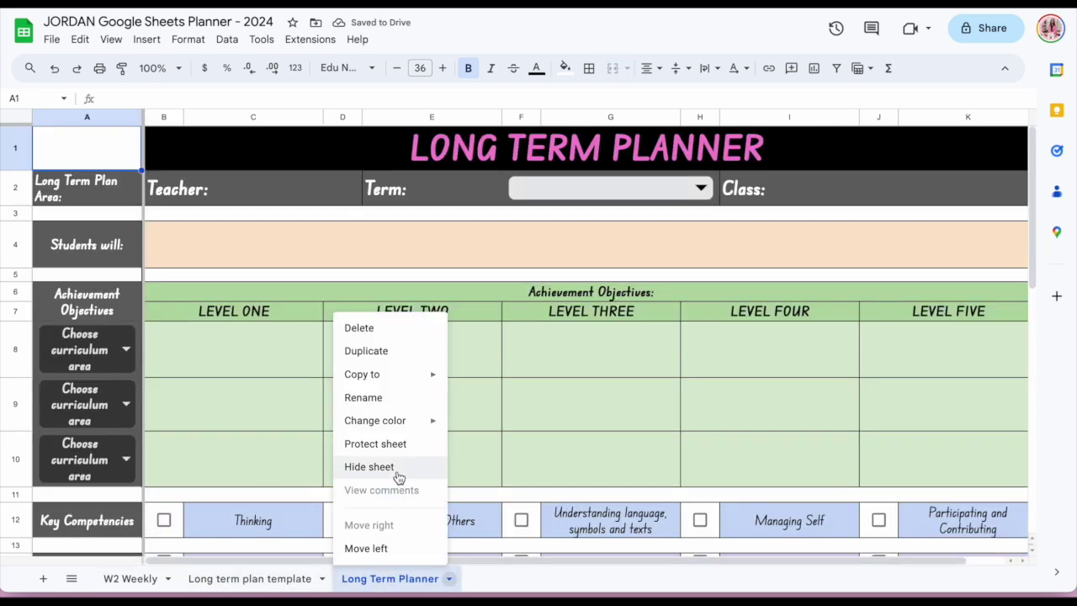
click(407, 354)
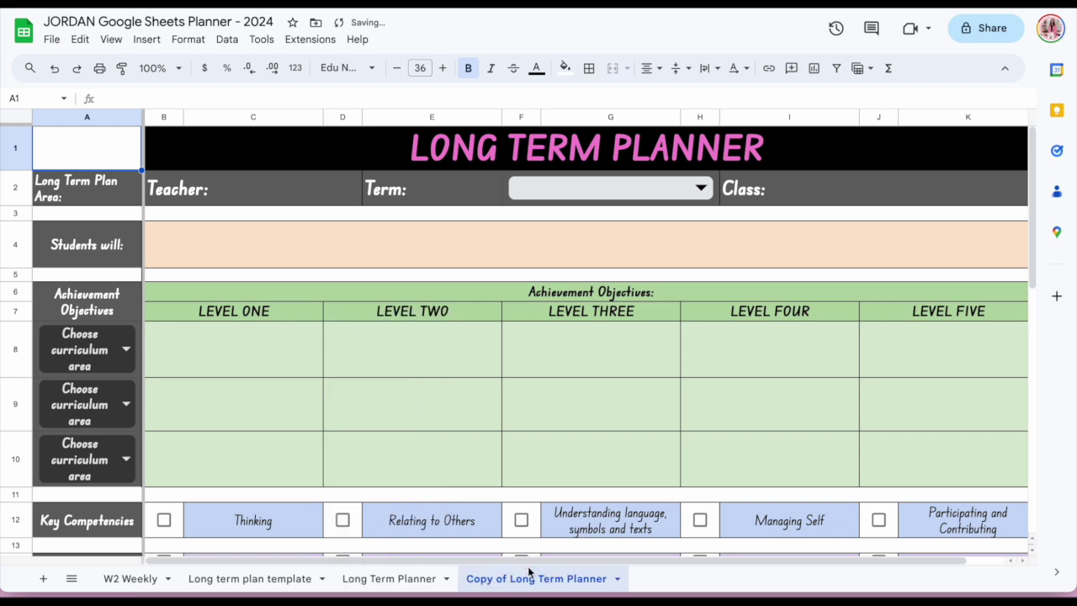
double_click(516, 580)
text(Writing LTP)
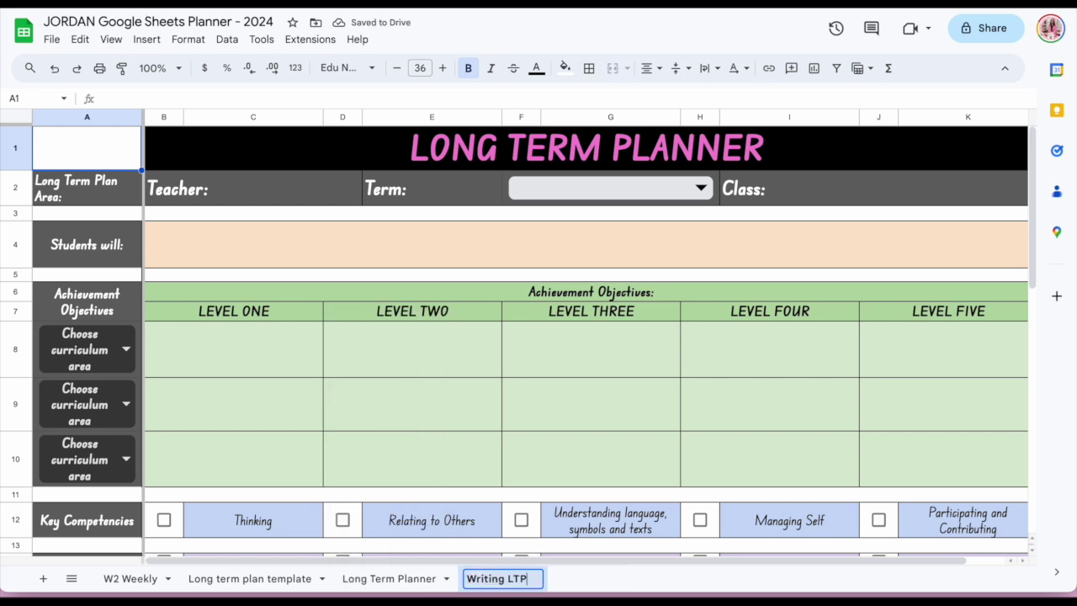
key(Return)
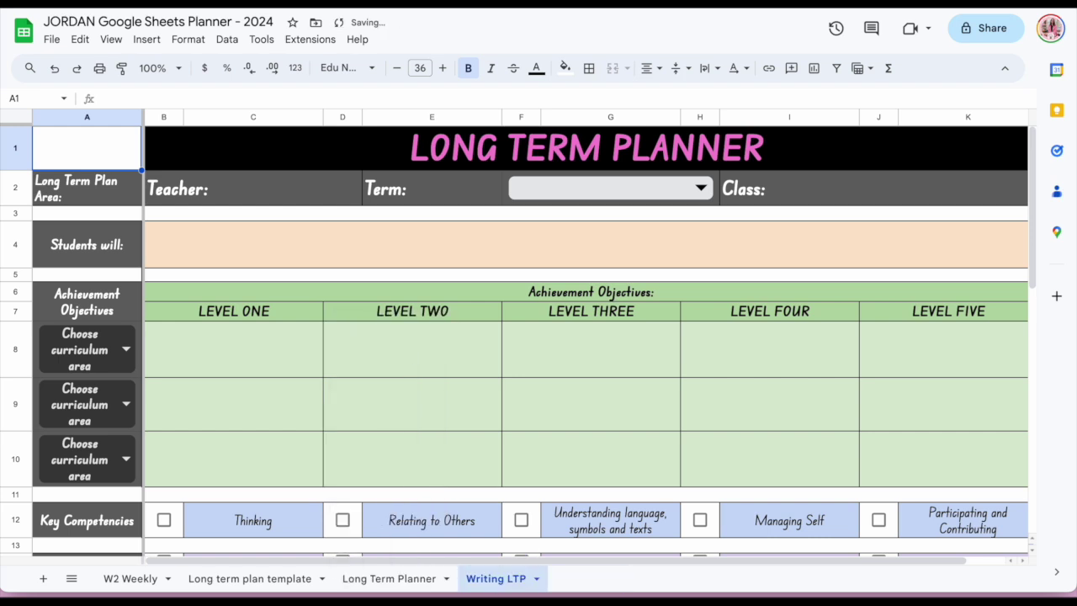
Hide the original Long Term Planner, then check Writing LTP and W2 Weekly
right_click(413, 579)
click(409, 481)
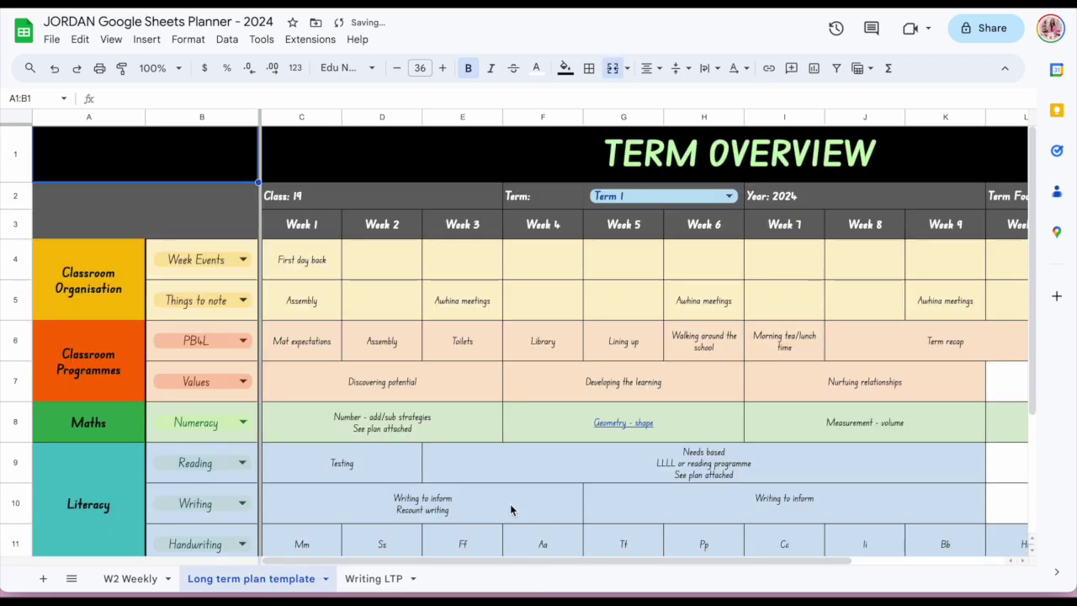
click(357, 581)
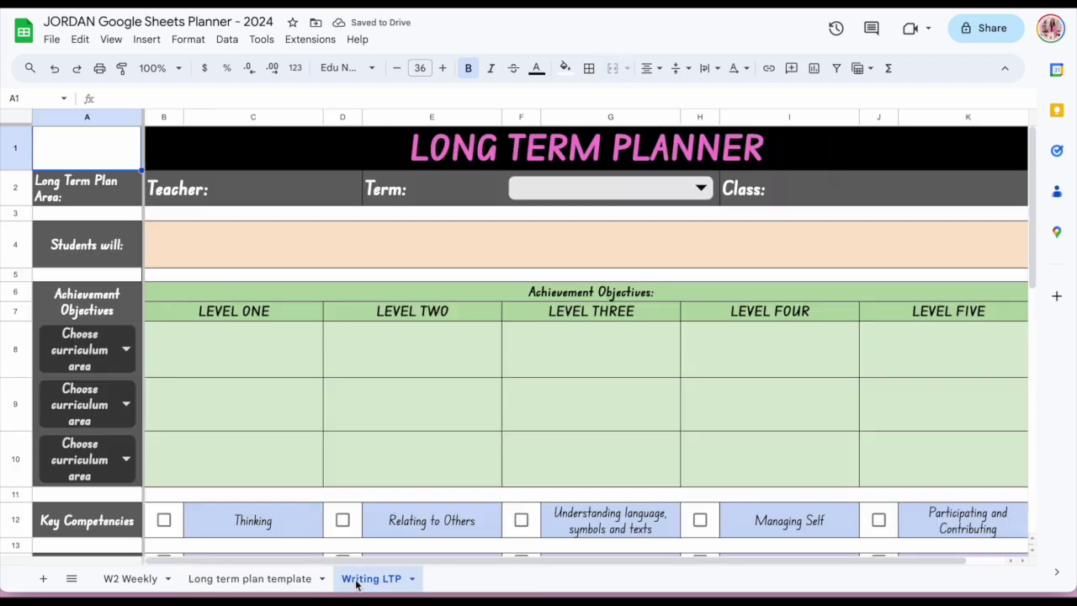
click(130, 579)
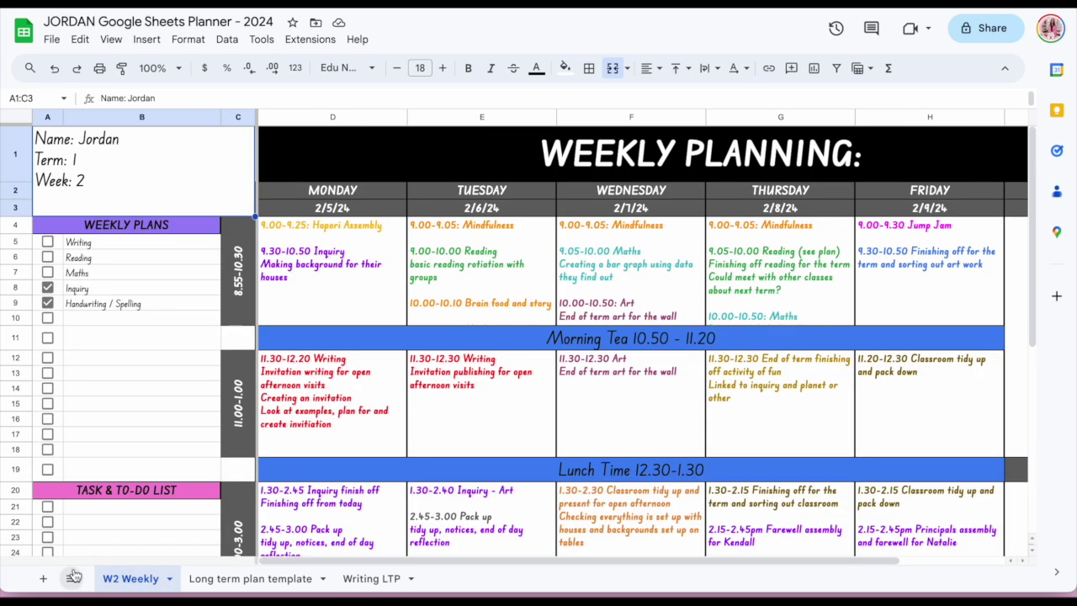
Unhide MASTER Weekly Planner from the sheet list, move it last, and put Writing LTP first
right_click(136, 579)
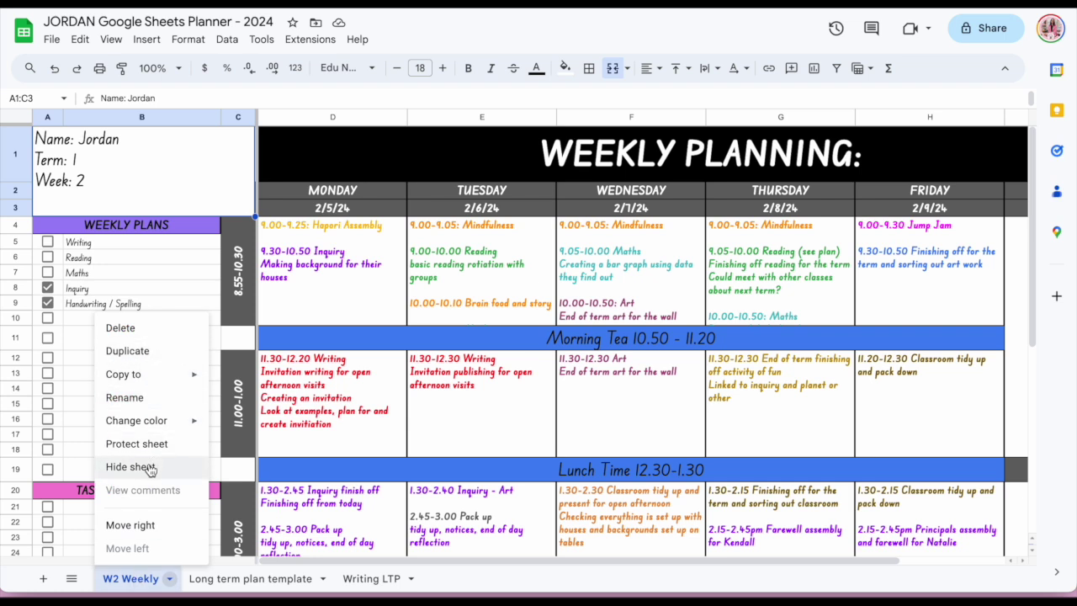
click(72, 578)
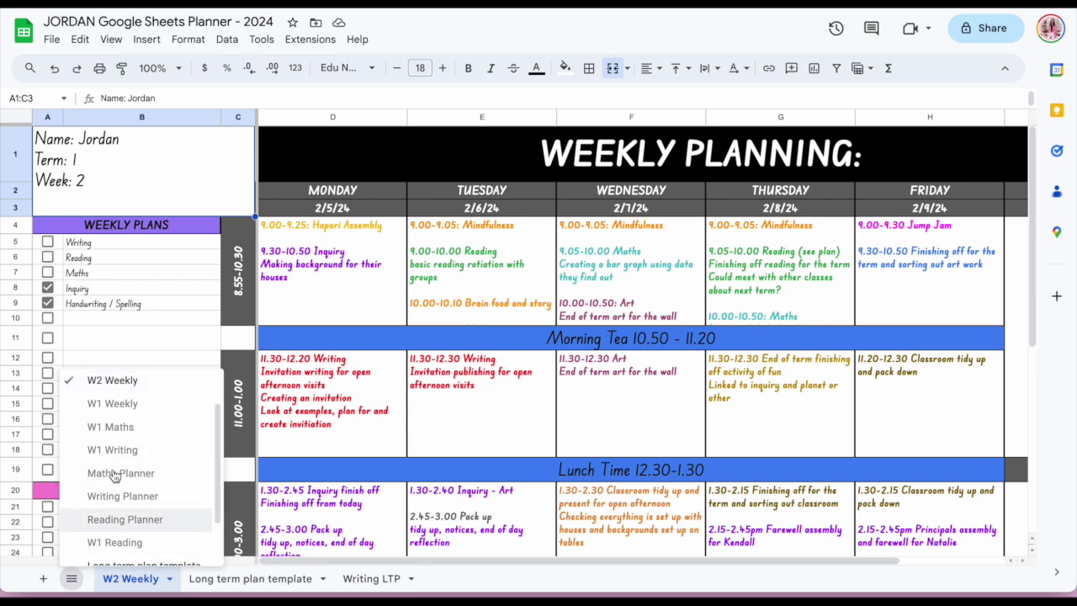
scroll(126, 463, up, 2)
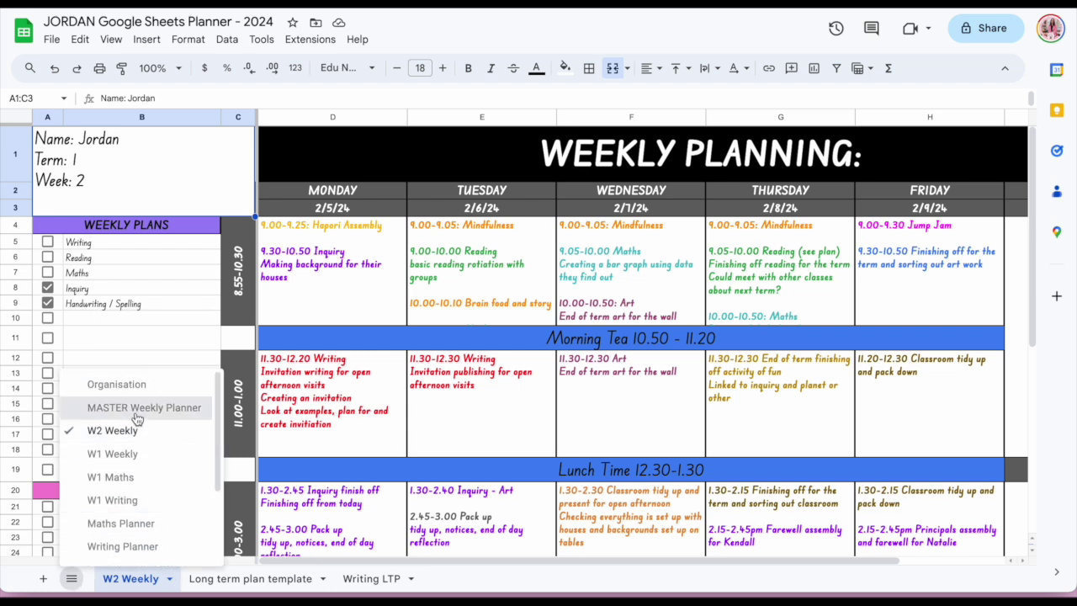
click(137, 408)
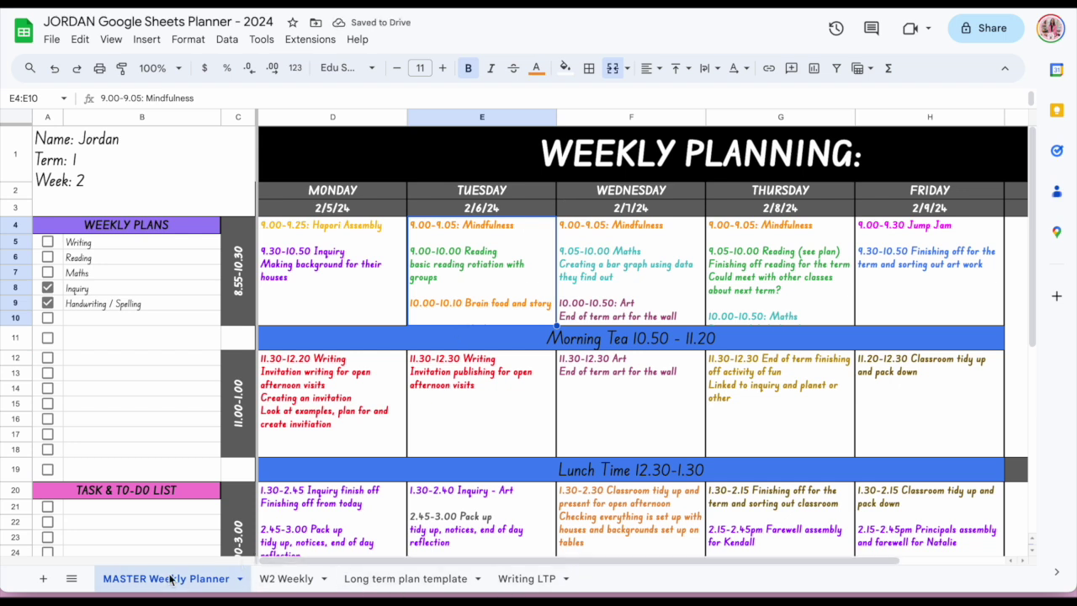
drag(170, 579, 553, 589)
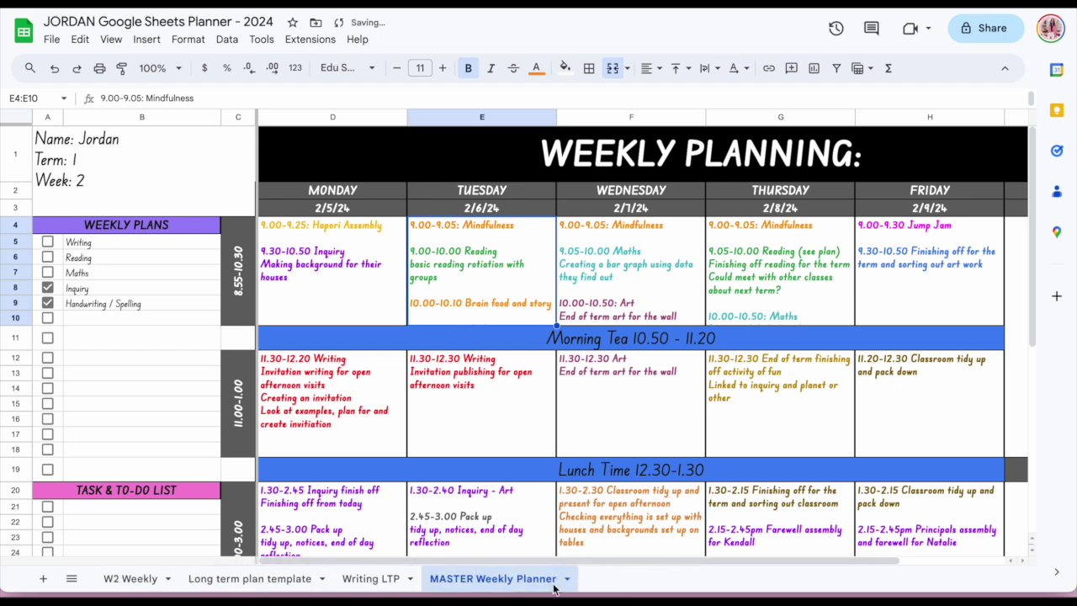
drag(371, 578, 153, 566)
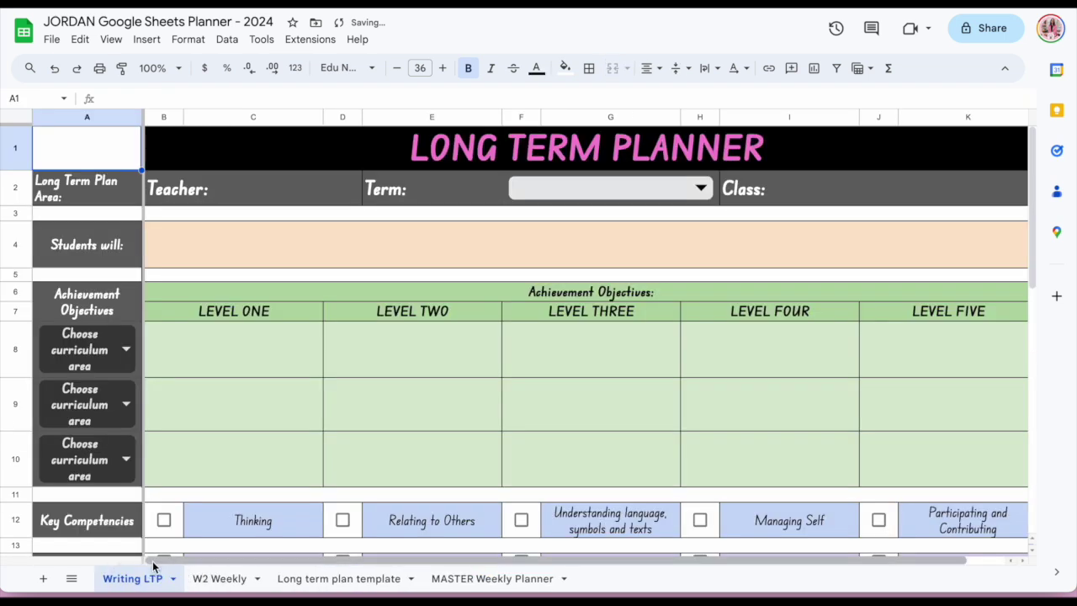
Give the MASTER Weekly Planner tab a colour
click(481, 578)
right_click(480, 580)
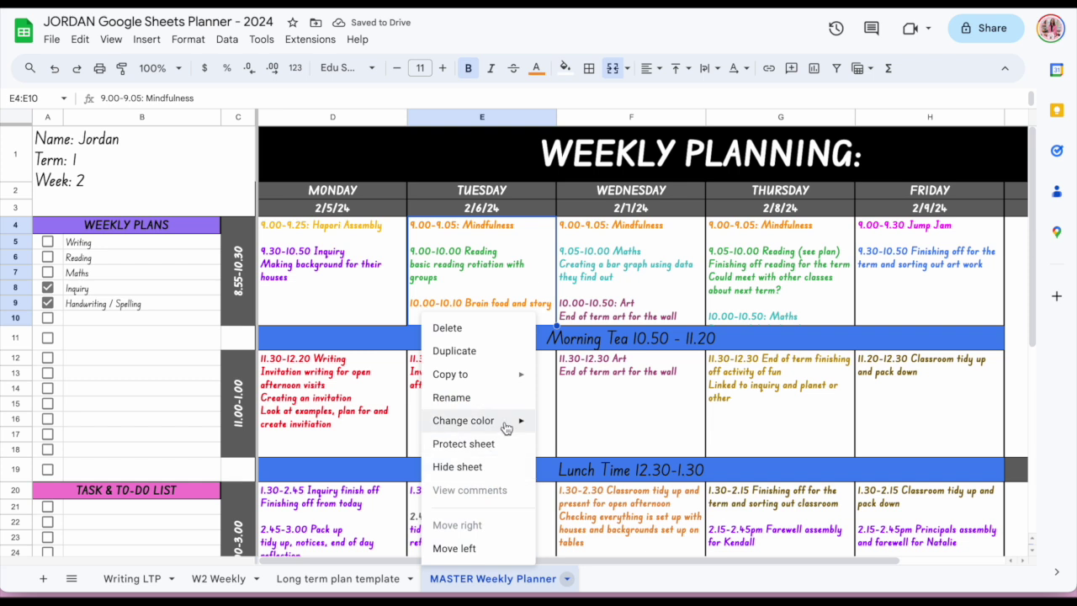
mouse_move(505, 428)
click(570, 412)
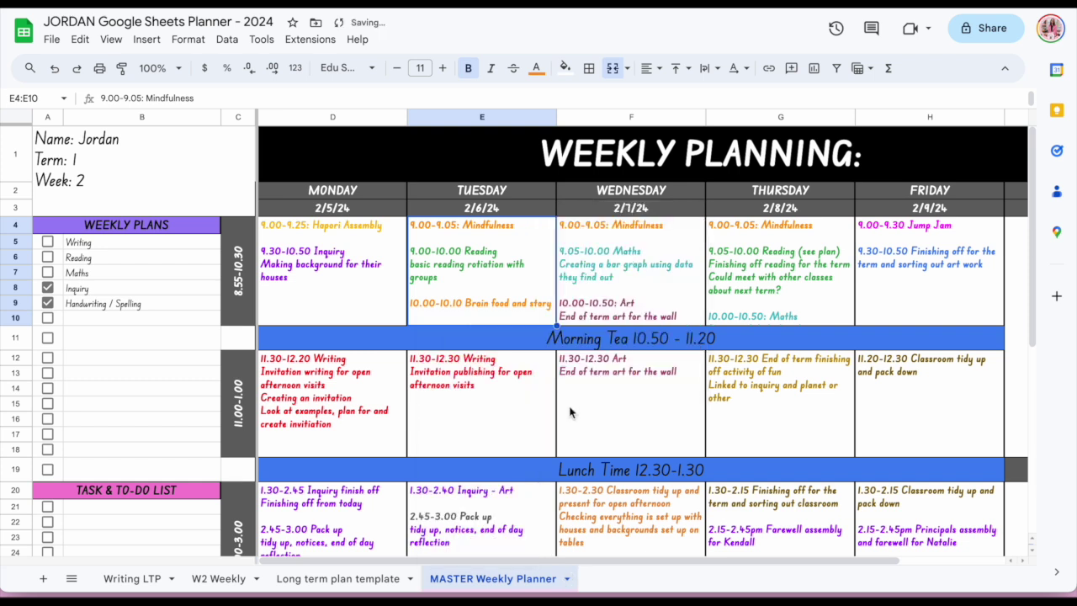
Colour the W2 Weekly tab and move it to the end of the sheets
right_click(226, 580)
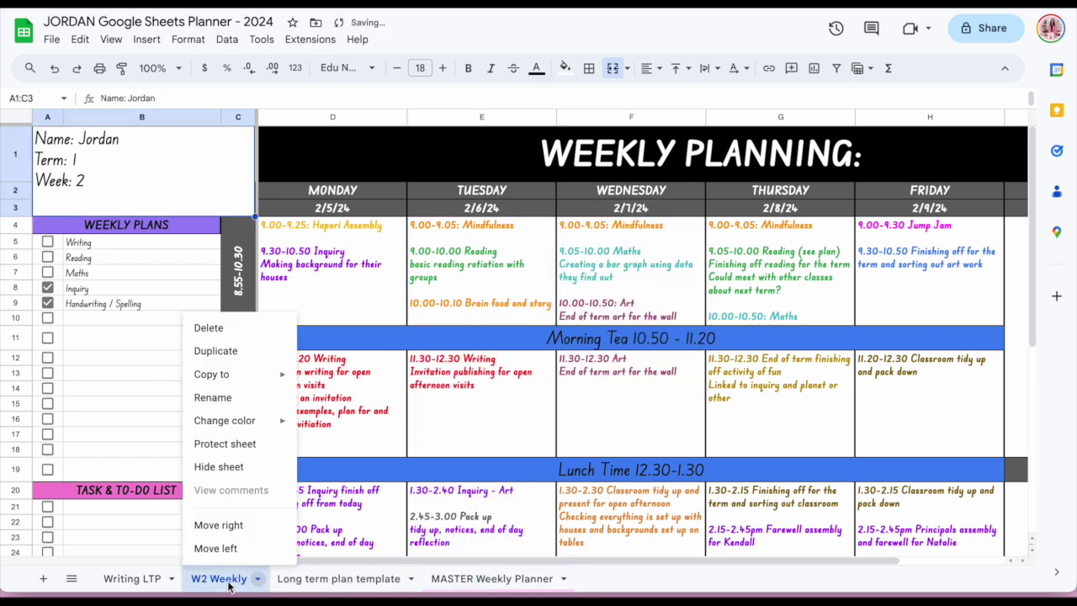
mouse_move(260, 418)
click(326, 403)
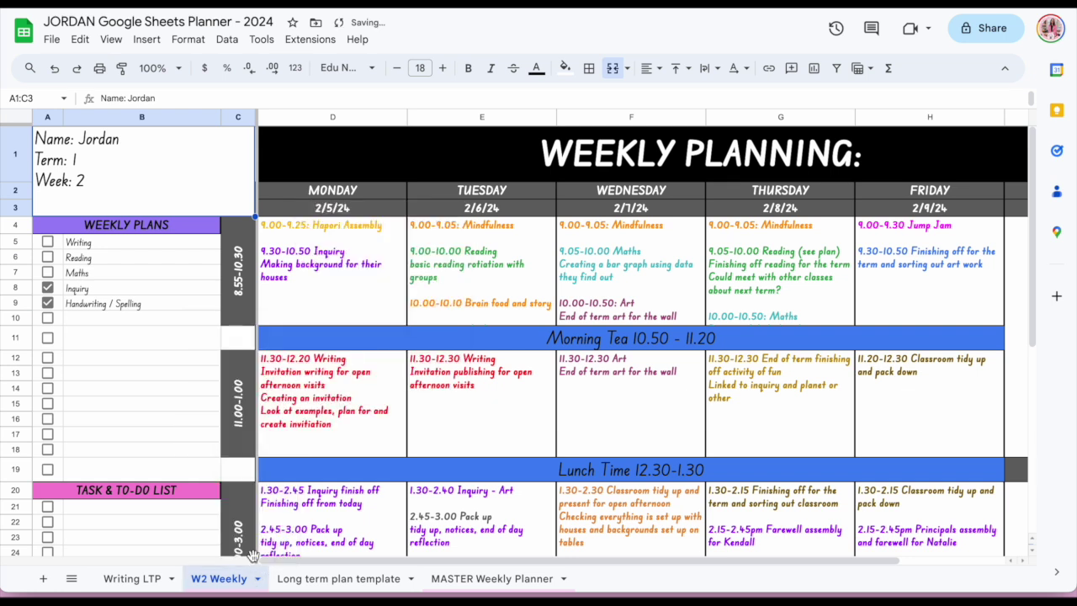
drag(225, 580, 503, 591)
Colour the Long term plan template tab purple
right_click(281, 580)
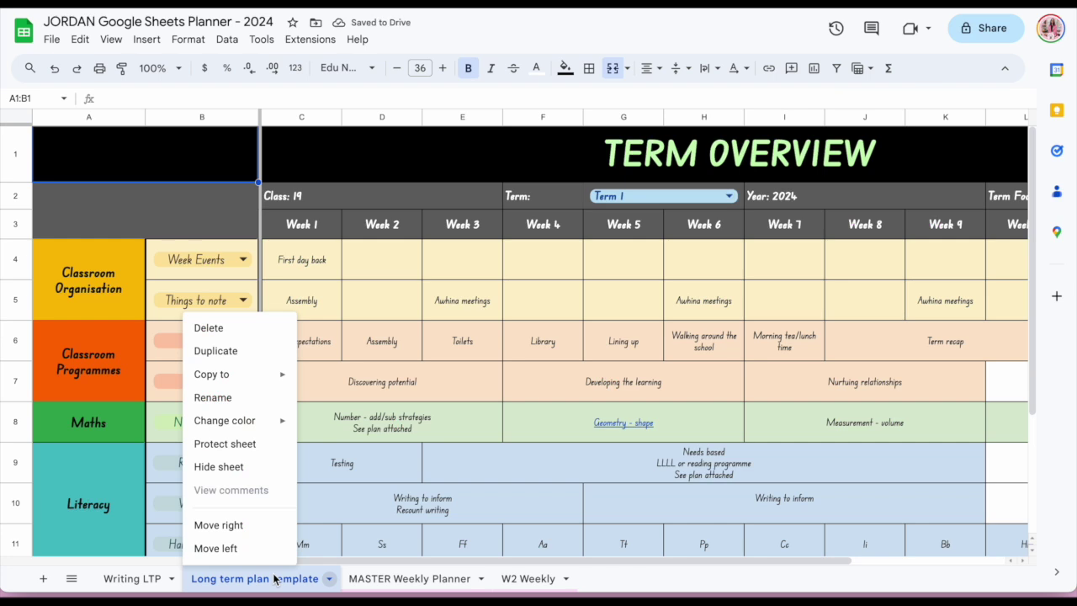
mouse_move(268, 426)
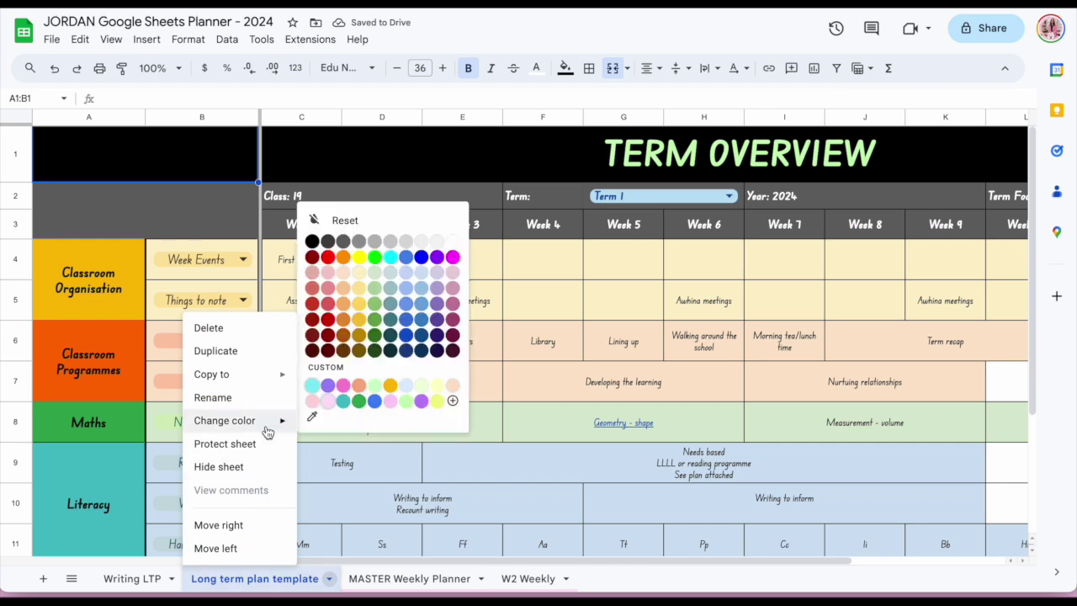
click(327, 386)
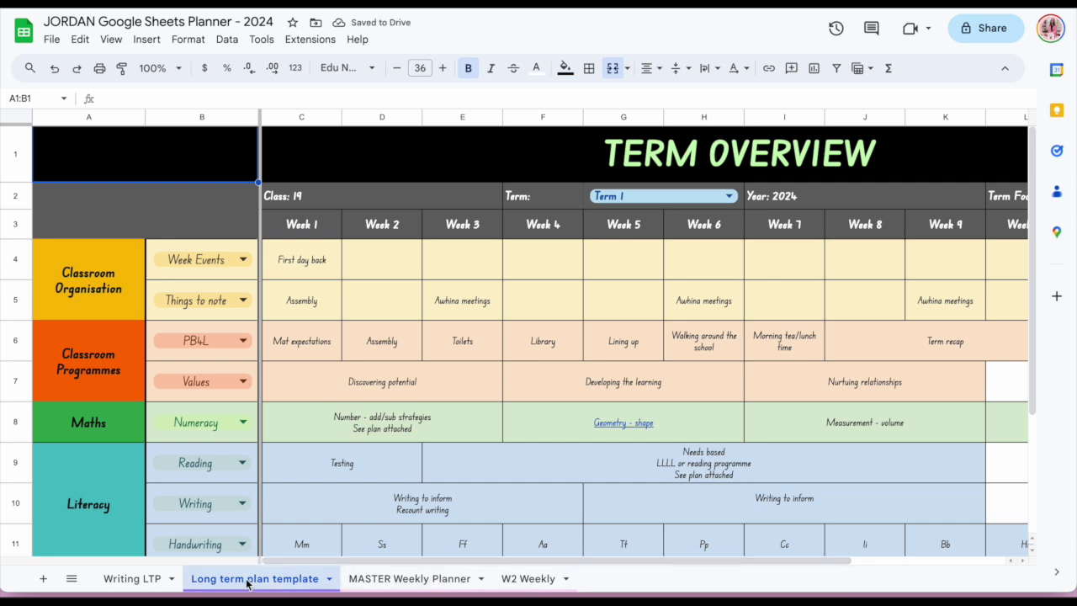
Duplicate MASTER Weekly Planner as 'W4 Weekly' and place it after W2 Weekly
right_click(400, 587)
click(374, 351)
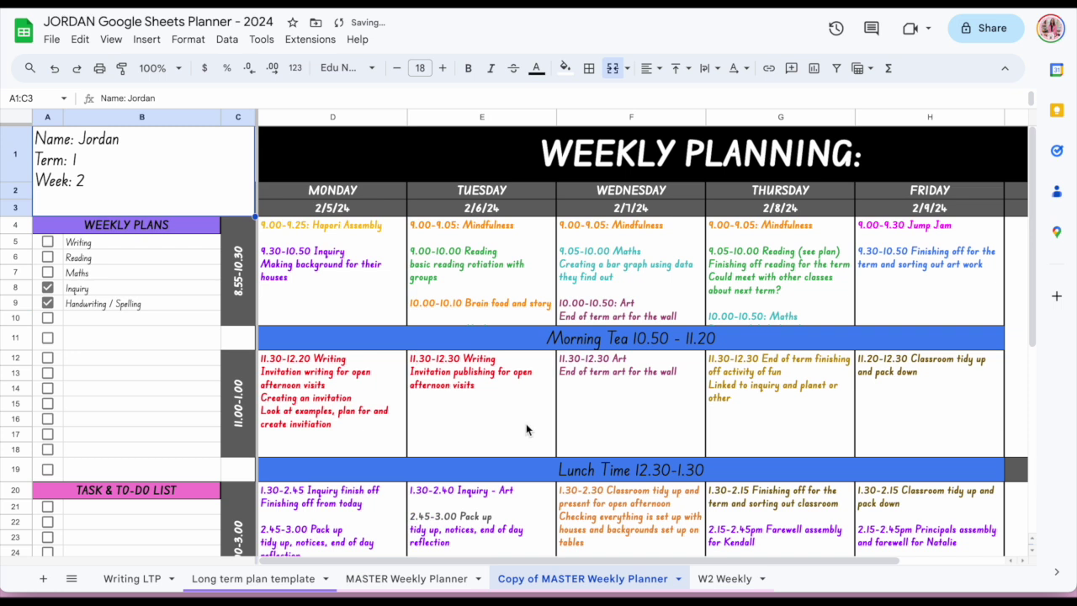
double_click(548, 580)
text(W4 Weekly)
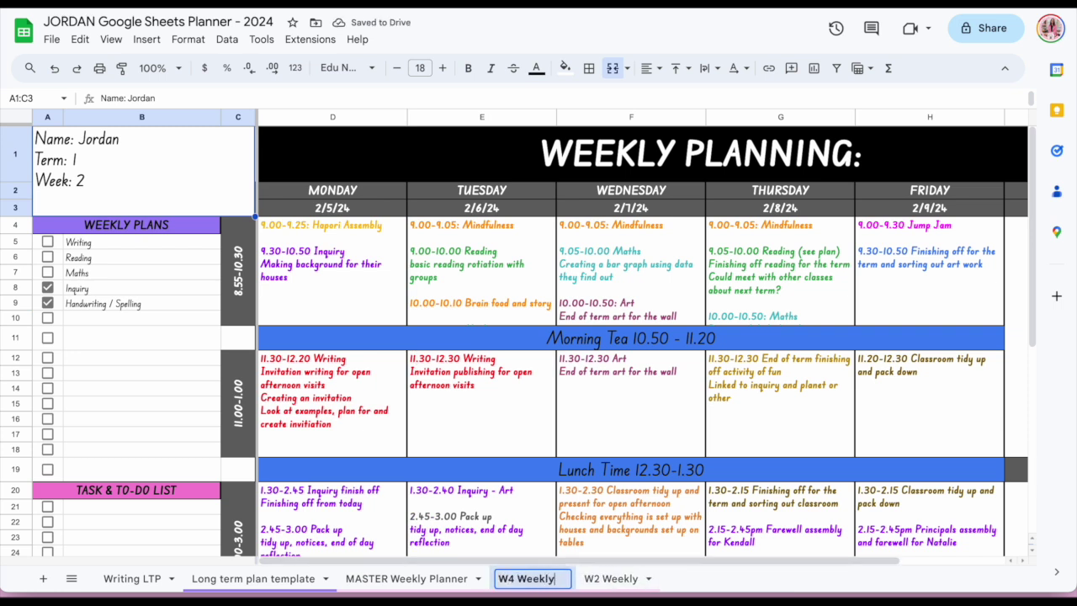
key(Return)
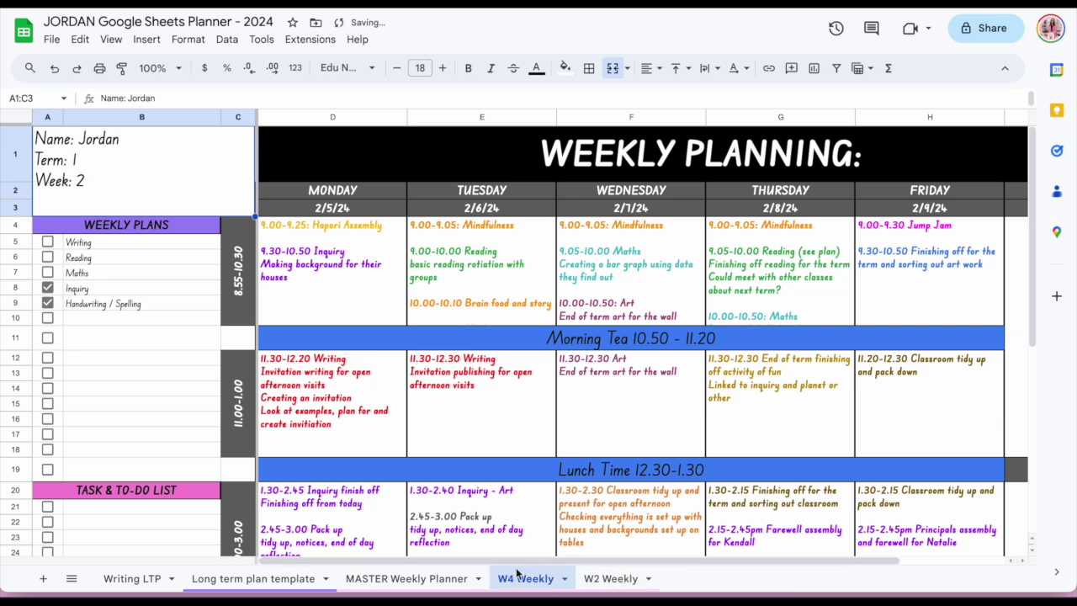
drag(549, 587, 637, 584)
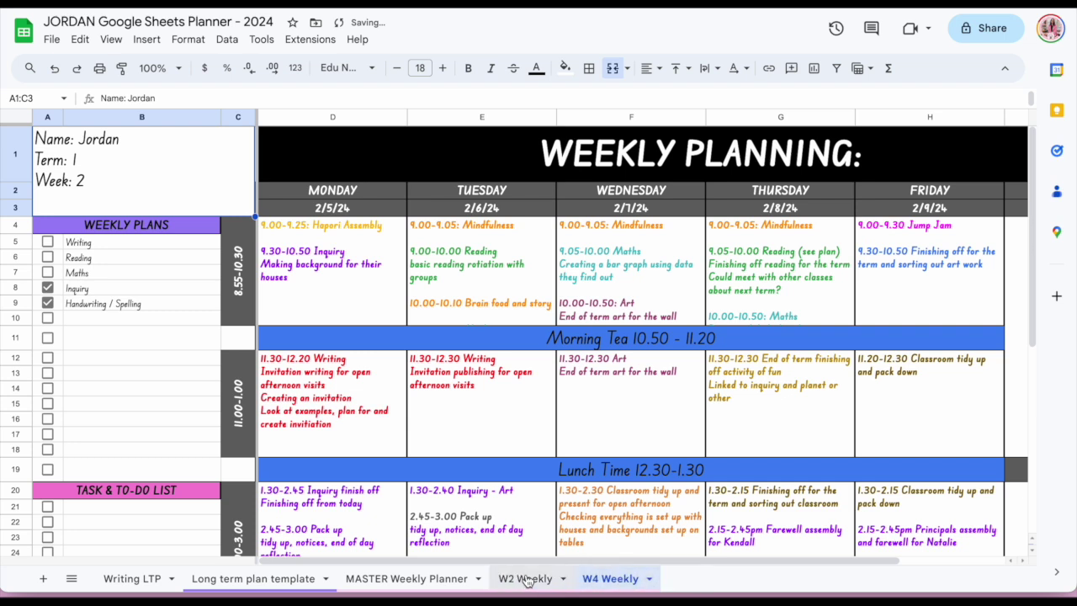
Hide the MASTER Weekly Planner and Long term plan template sheets
right_click(432, 587)
click(414, 468)
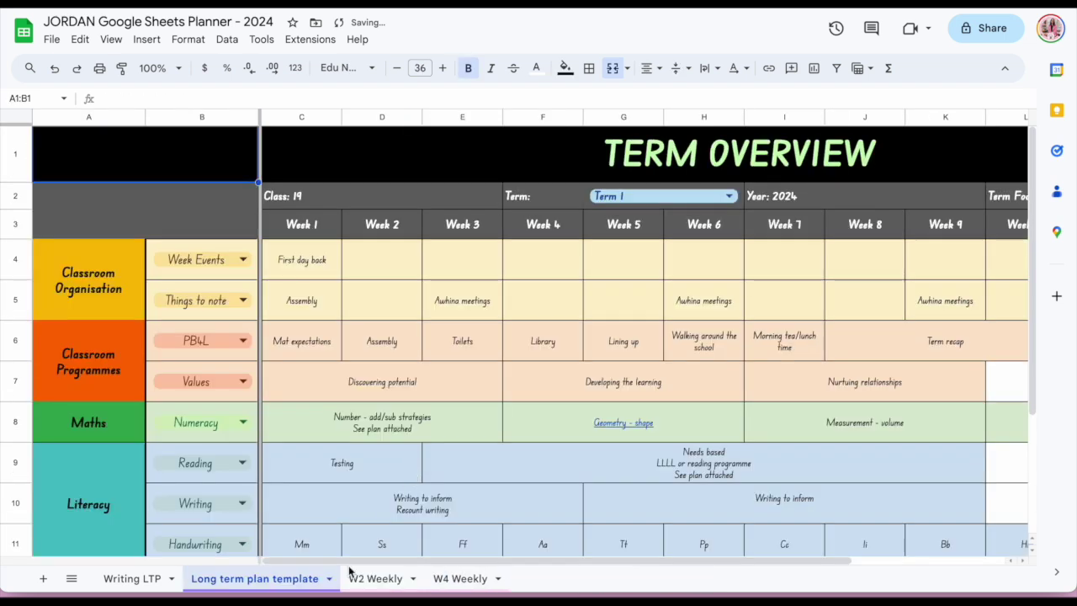
right_click(250, 591)
click(250, 464)
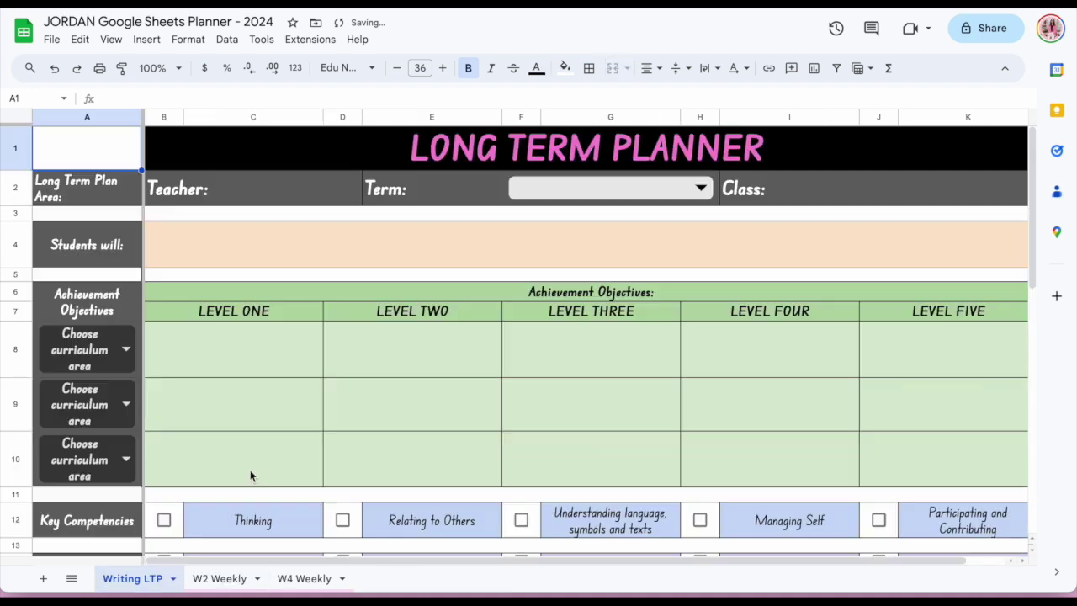
Scroll through the All Sheets list to review visible and hidden sheets
click(72, 578)
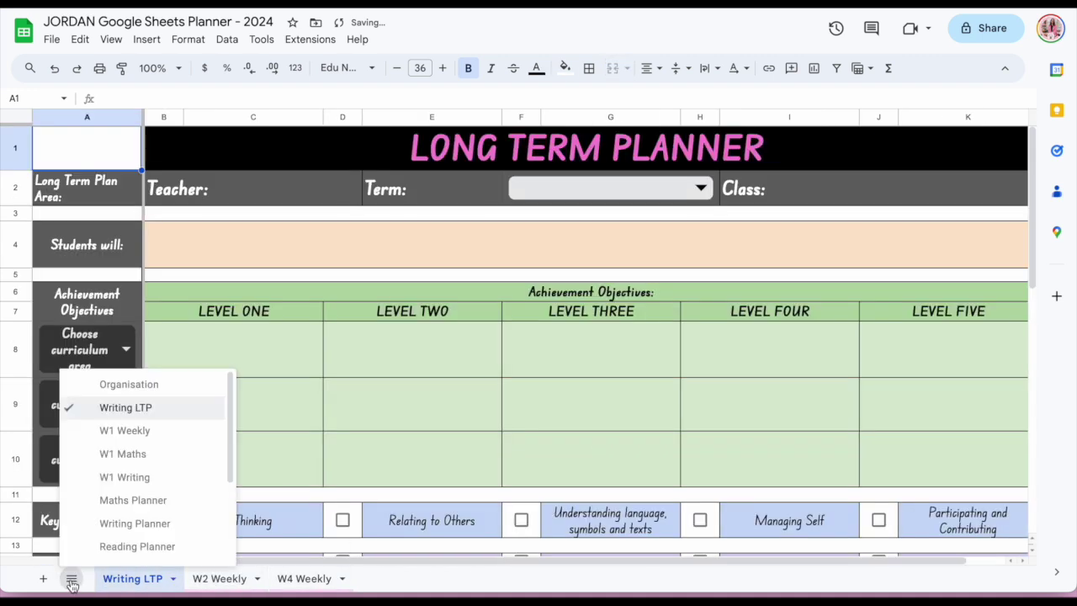
scroll(106, 497, down, 3)
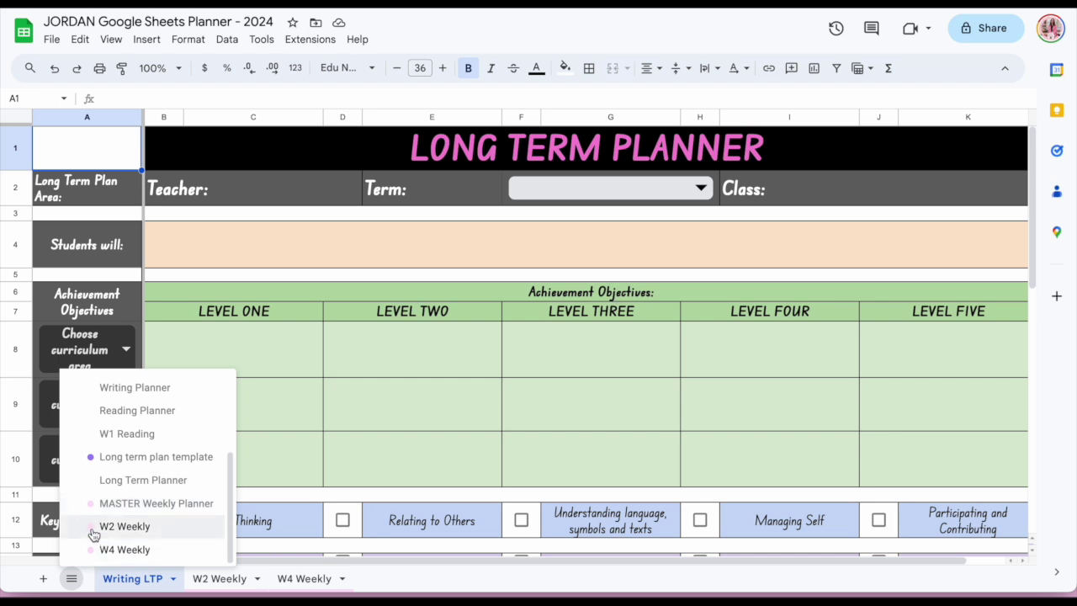
scroll(116, 508, up, 3)
scroll(115, 509, down, 3)
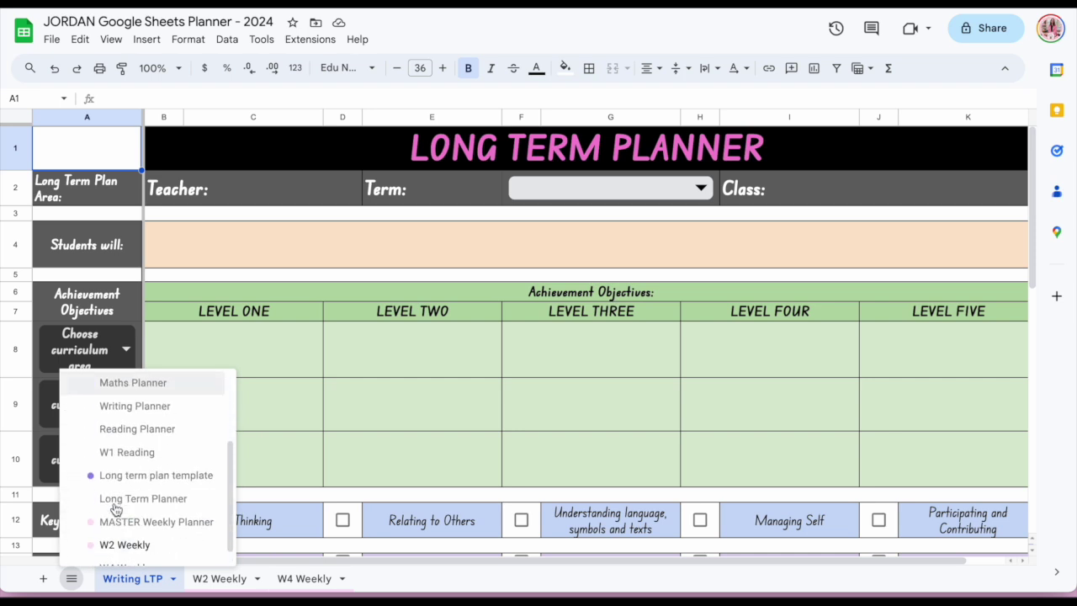